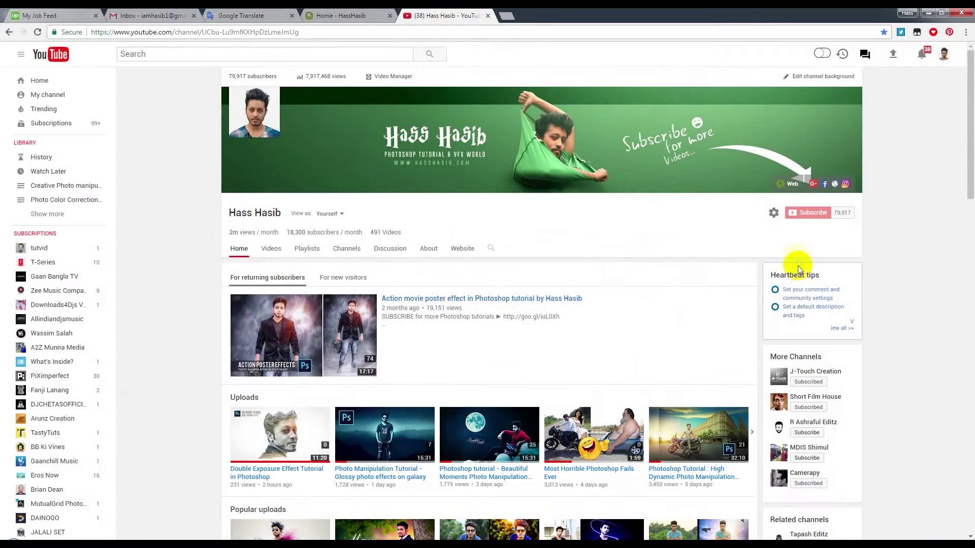
Look over the IMG_6196, Lonely Life and IMG_7134 source photos and the finished poster
click(785, 13)
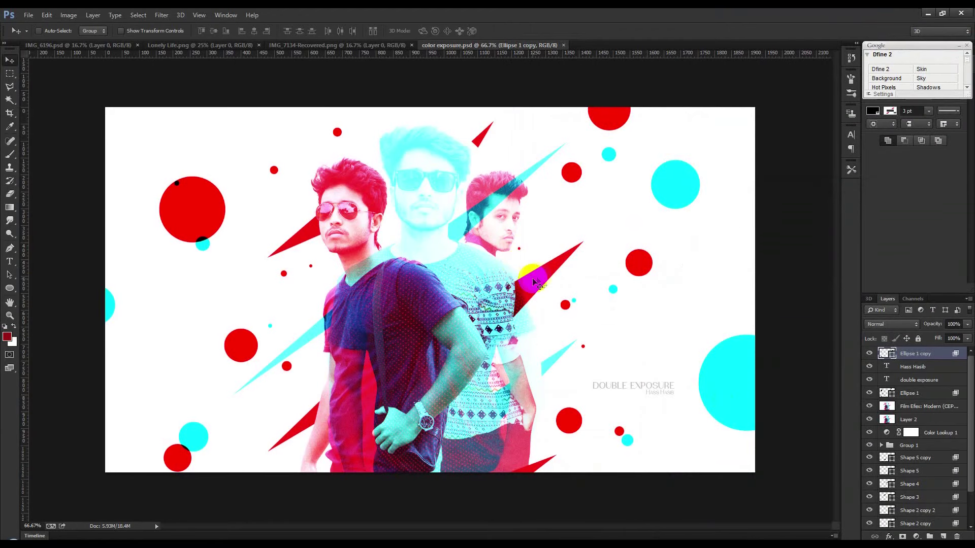
scroll(539, 277, up, 1)
scroll(536, 271, down, 1)
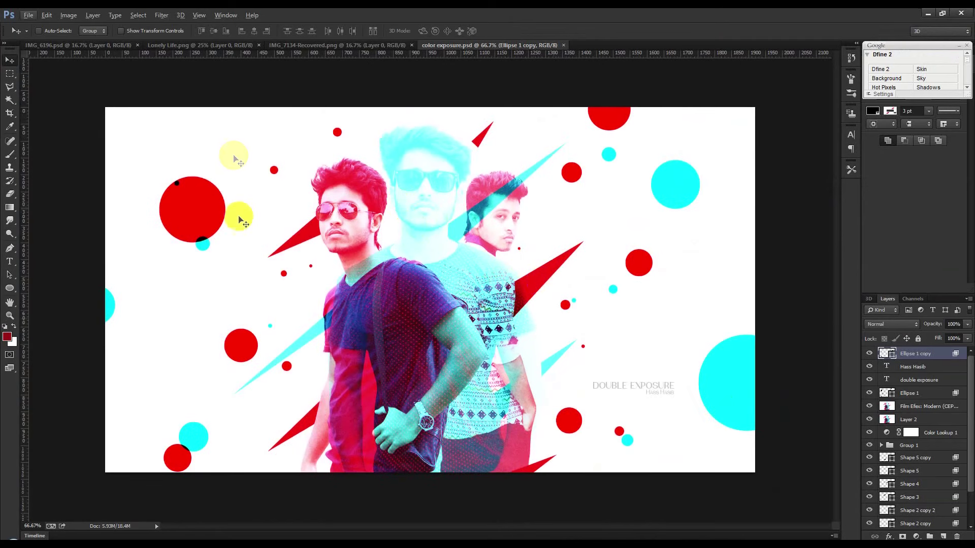
click(87, 38)
click(73, 45)
click(217, 45)
click(298, 46)
click(478, 46)
Make a new 1920 × 1080 px document with a white background
click(30, 14)
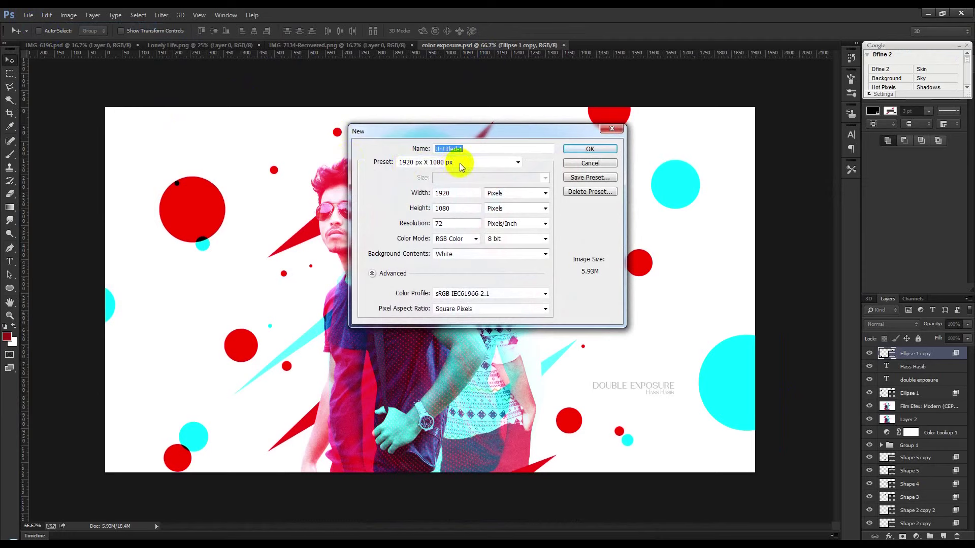
double_click(443, 193)
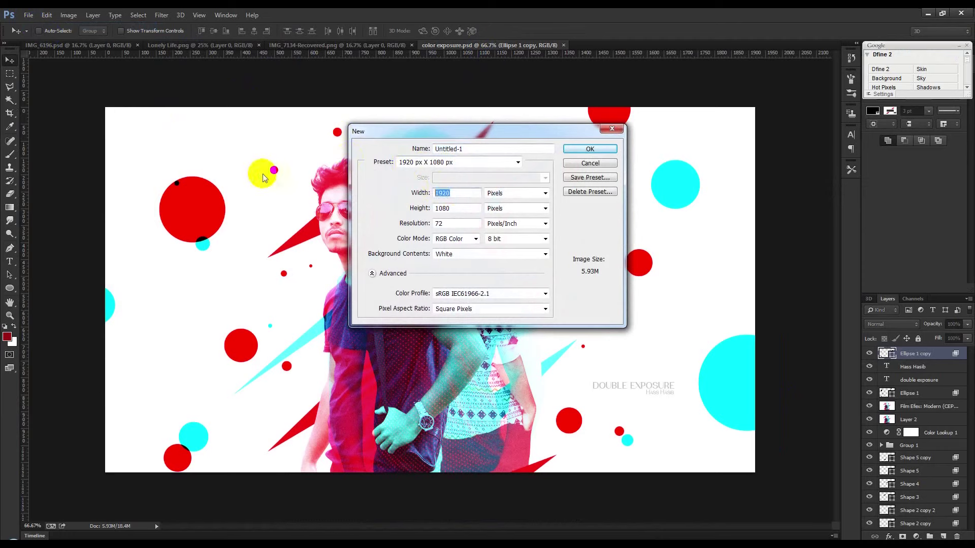
double_click(473, 208)
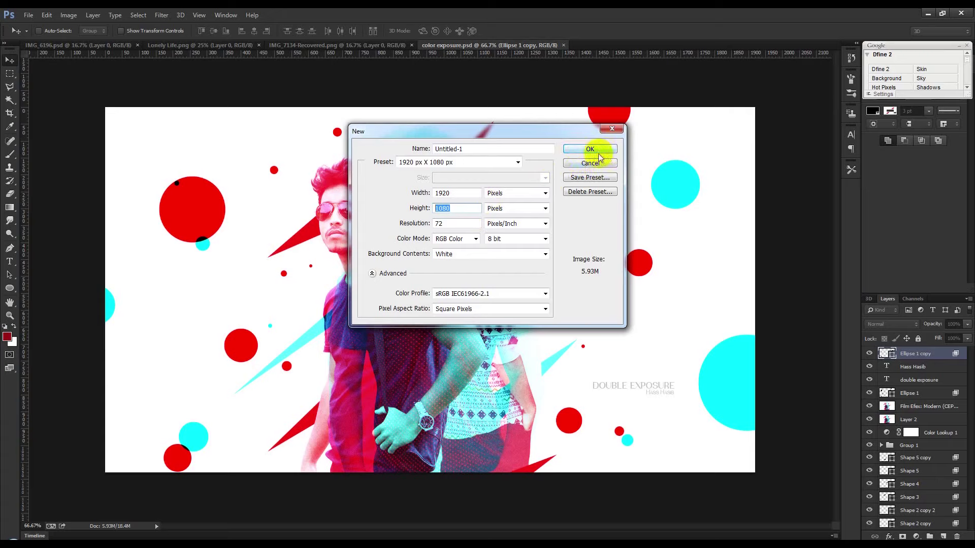
click(599, 147)
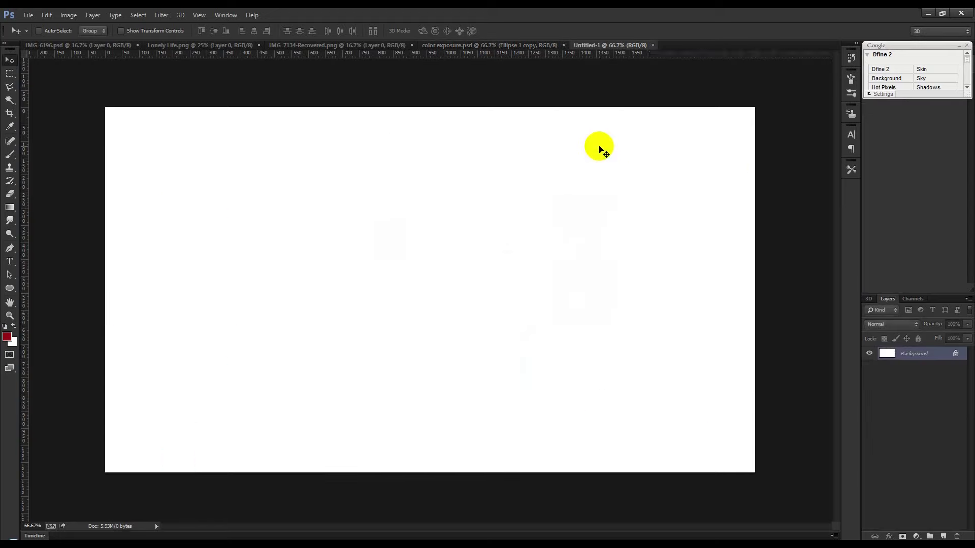
Drag the cut-out sunglasses man from IMG_6196 into Untitled-1 as a new layer
scroll(541, 227, down, 1)
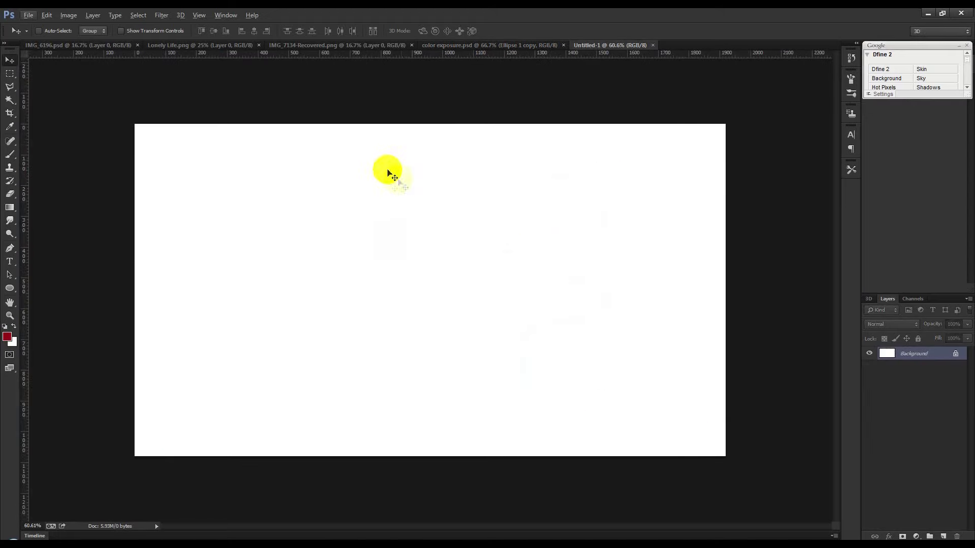
click(100, 45)
drag(391, 159, 595, 48)
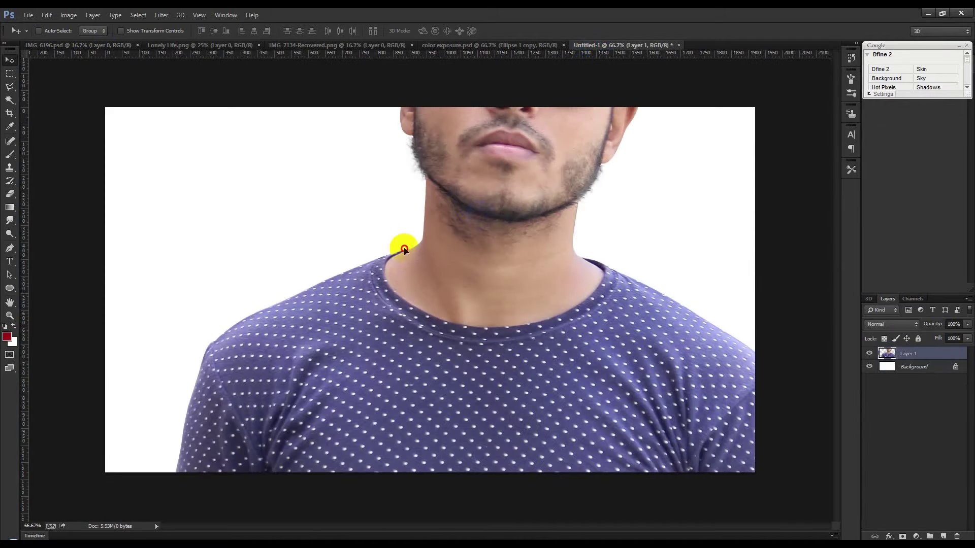
drag(595, 48, 443, 276)
Scale the man down to about a third, tilt him slightly, and place him centrally
scroll(442, 277, down, 2)
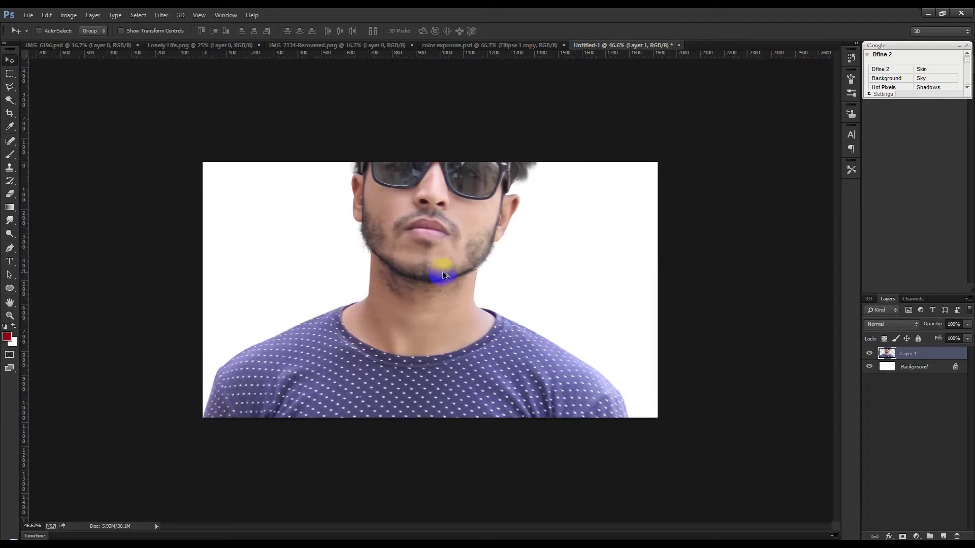
scroll(443, 271, down, 2)
scroll(443, 272, down, 1)
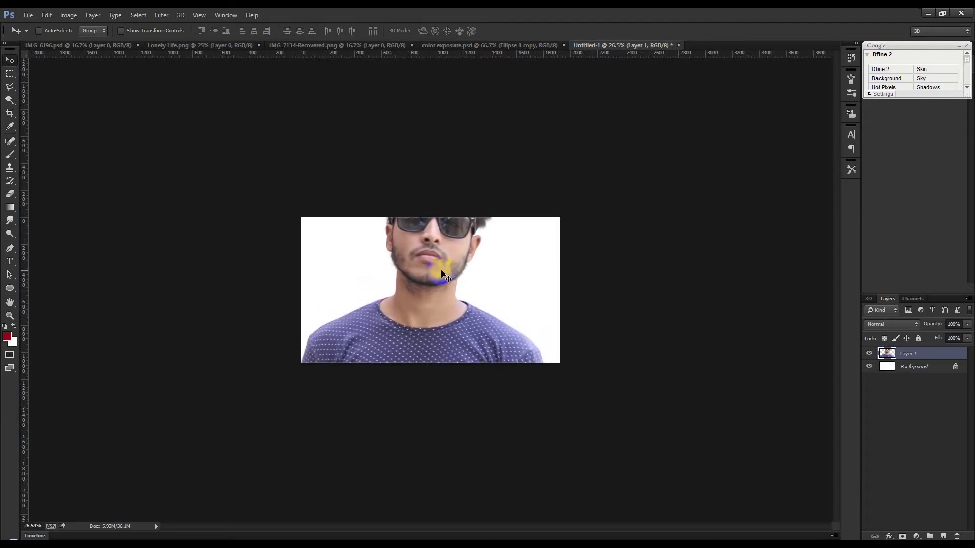
key(ctrl+t)
drag(587, 166, 605, 158)
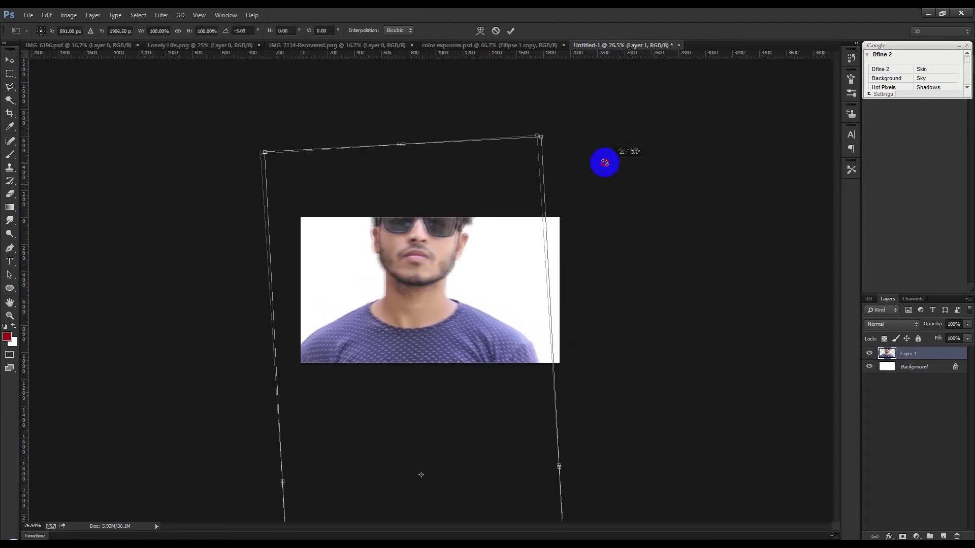
mouse_move(533, 135)
mouse_down()
mouse_move(465, 234)
mouse_move(499, 215)
mouse_up()
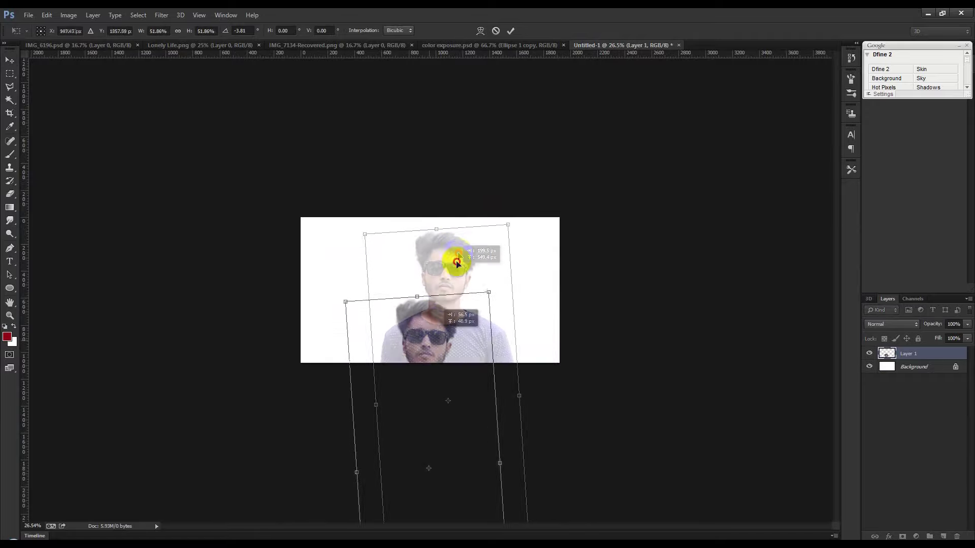
drag(499, 215, 473, 275)
drag(448, 307, 446, 257)
drag(471, 224, 474, 219)
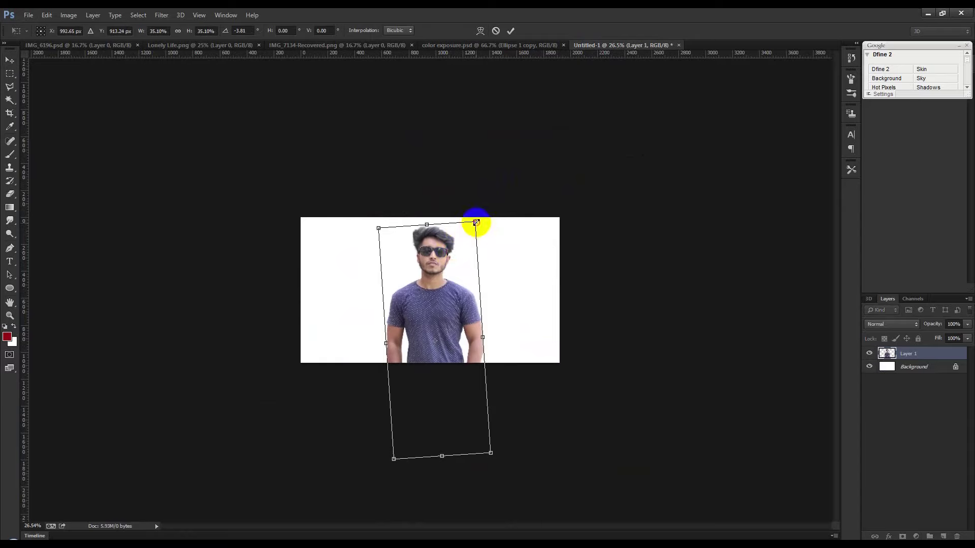
drag(445, 266, 451, 258)
click(511, 31)
Compare against the finished poster and nudge the man into position on the canvas
scroll(406, 183, up, 1)
scroll(406, 183, up, 1)
click(491, 45)
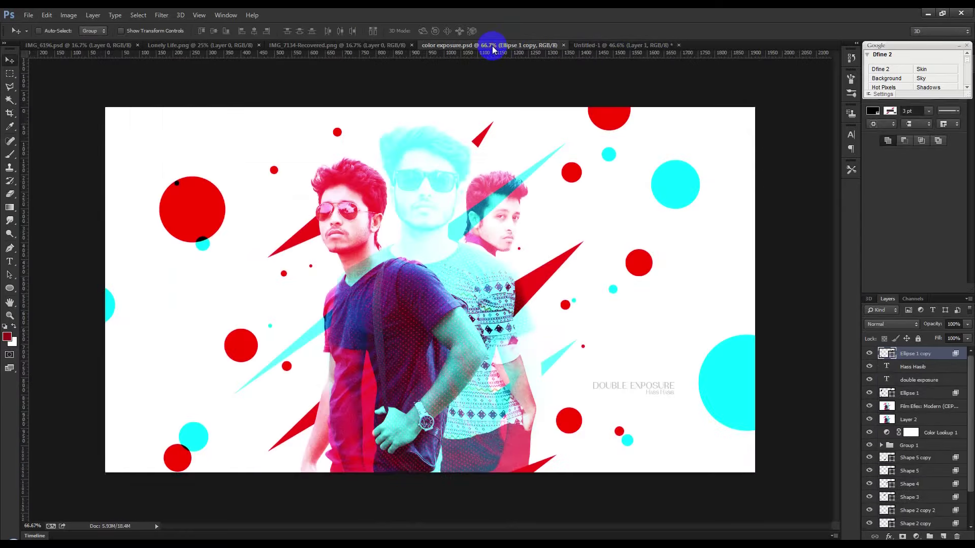
click(611, 45)
drag(433, 245, 439, 246)
click(502, 46)
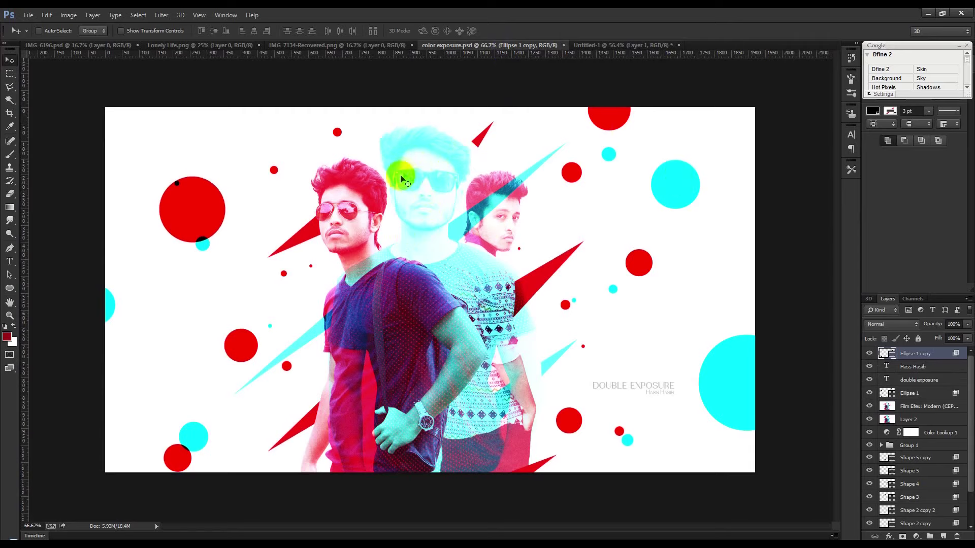
click(602, 46)
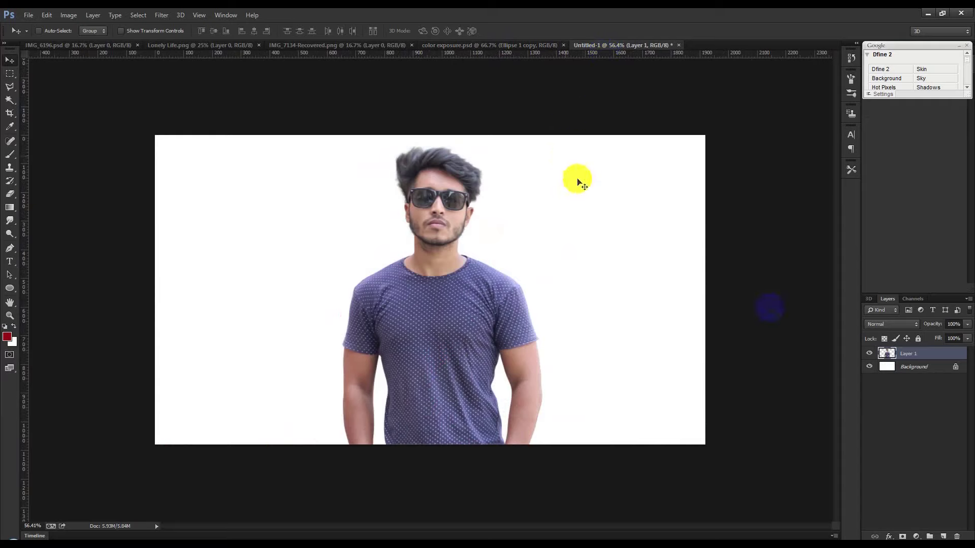
Uncheck the G and B channels in Layer 1's Blending Options so the man turns cyan
double_click(930, 356)
drag(713, 92, 688, 91)
drag(587, 87, 582, 121)
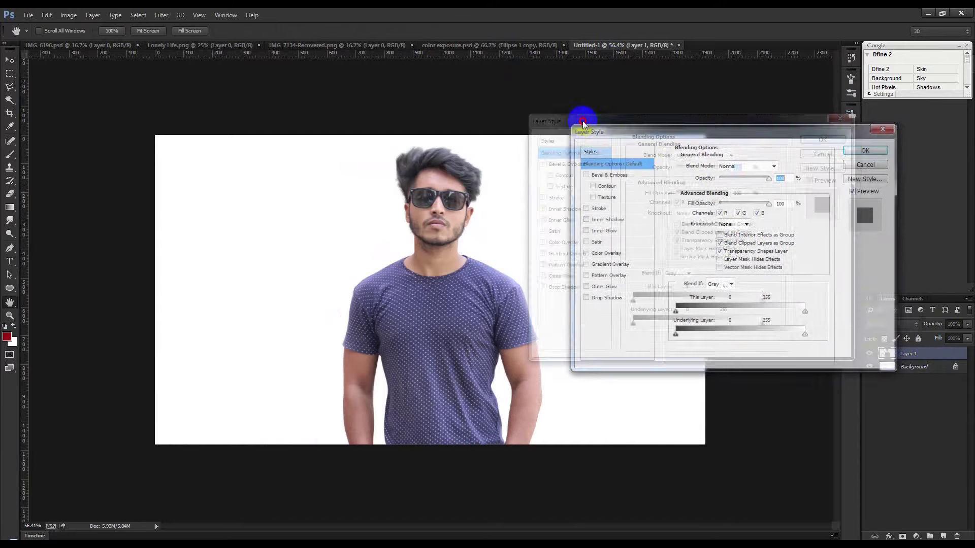
drag(756, 120, 778, 93)
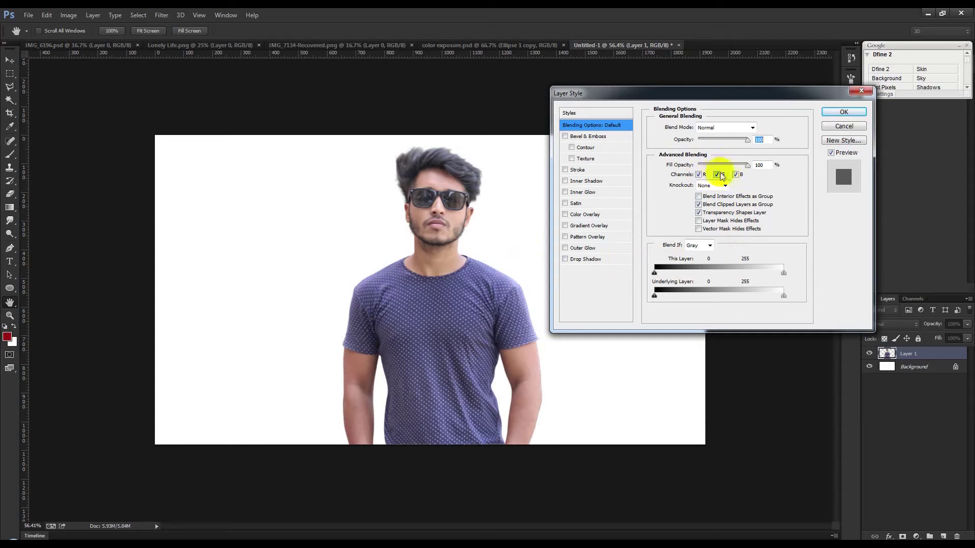
click(699, 176)
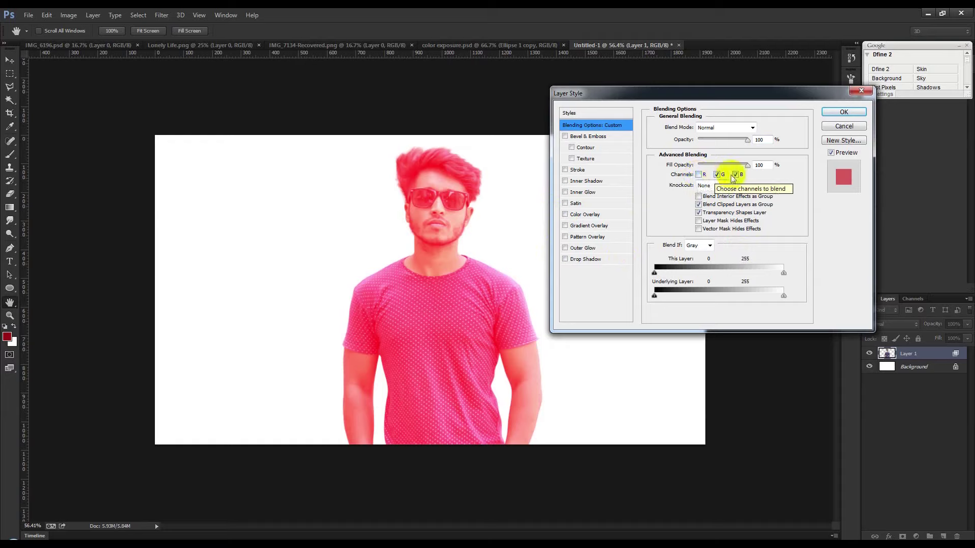
click(699, 176)
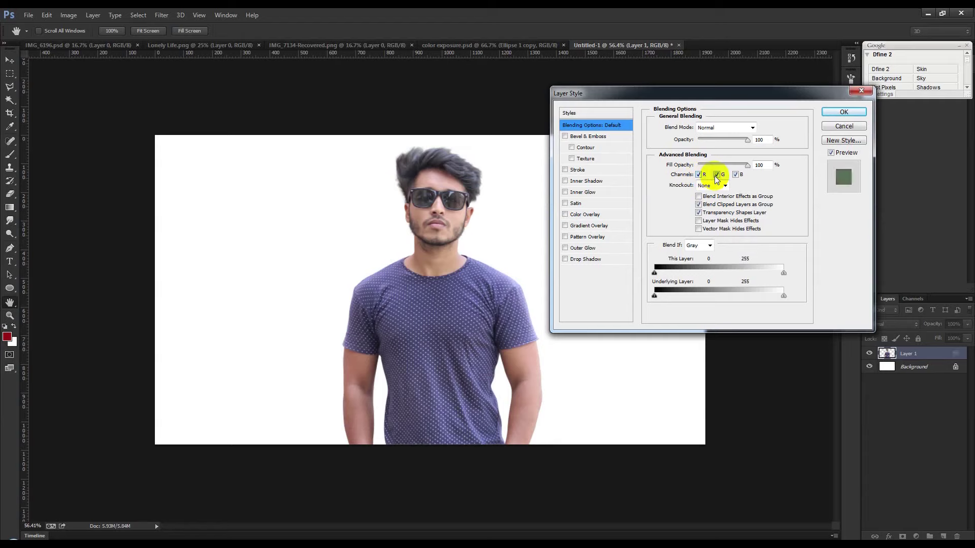
click(716, 178)
click(735, 175)
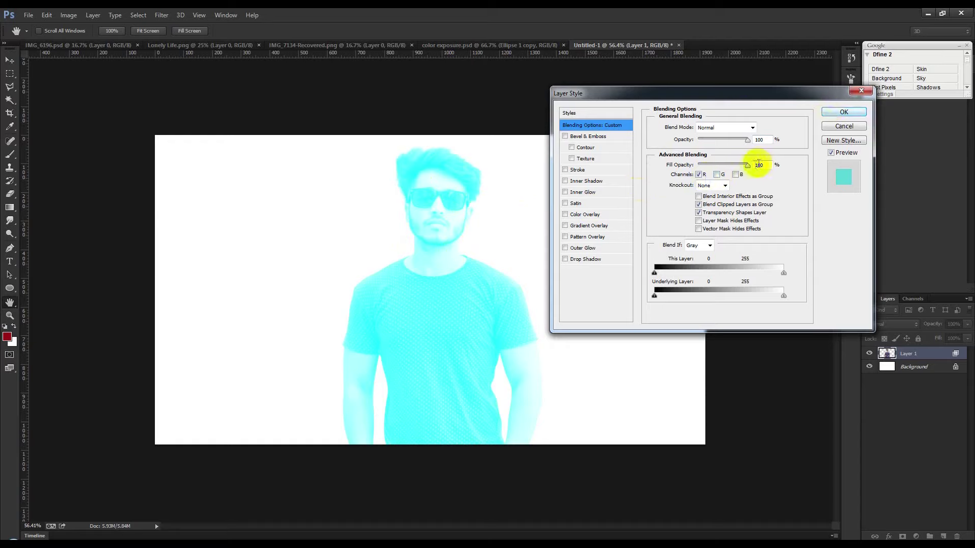
click(844, 112)
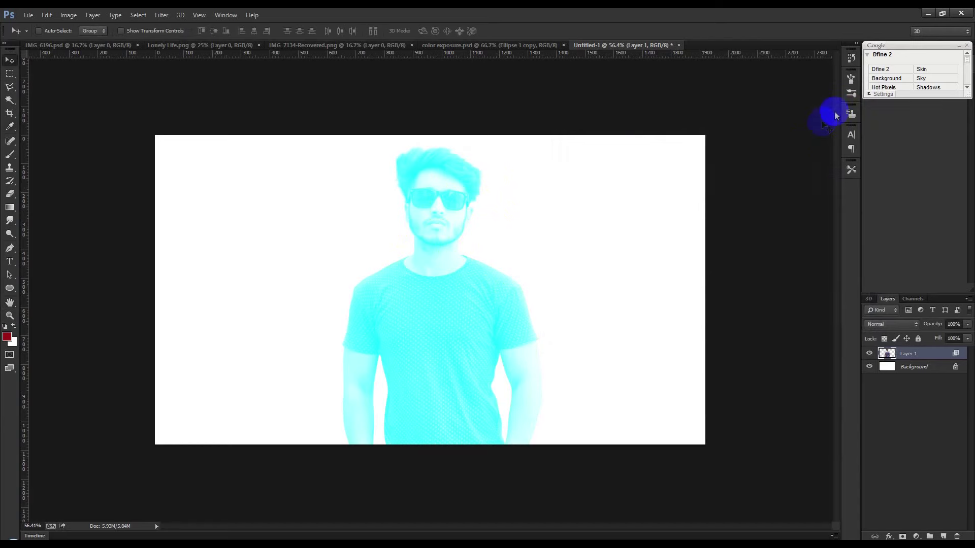
click(162, 46)
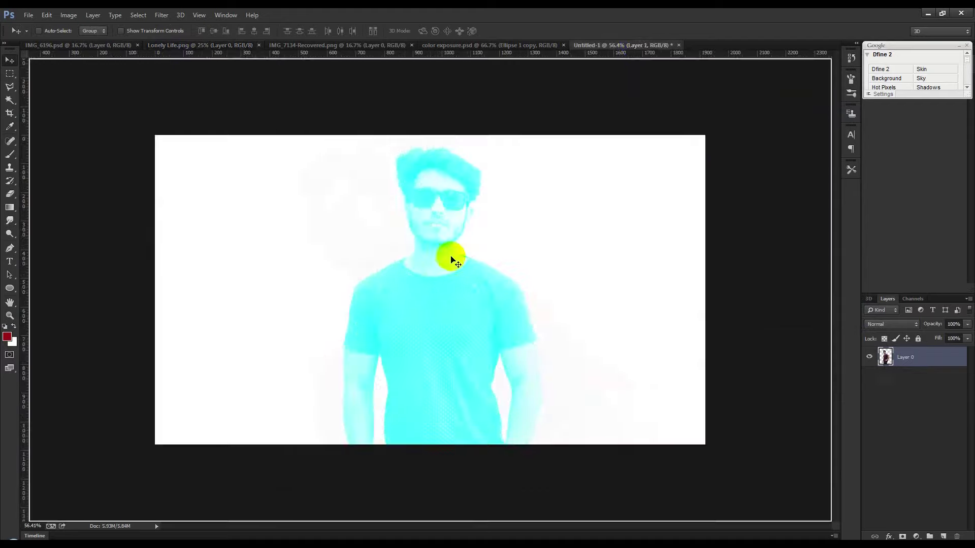
Drop the Lonely Life man into the poster as Layer 2, shrunk beside the cyan figure
drag(436, 221, 412, 285)
key(ctrl+t)
mouse_move(628, 83)
mouse_down()
mouse_move(447, 338)
mouse_move(401, 278)
mouse_move(409, 224)
mouse_move(429, 217)
mouse_up()
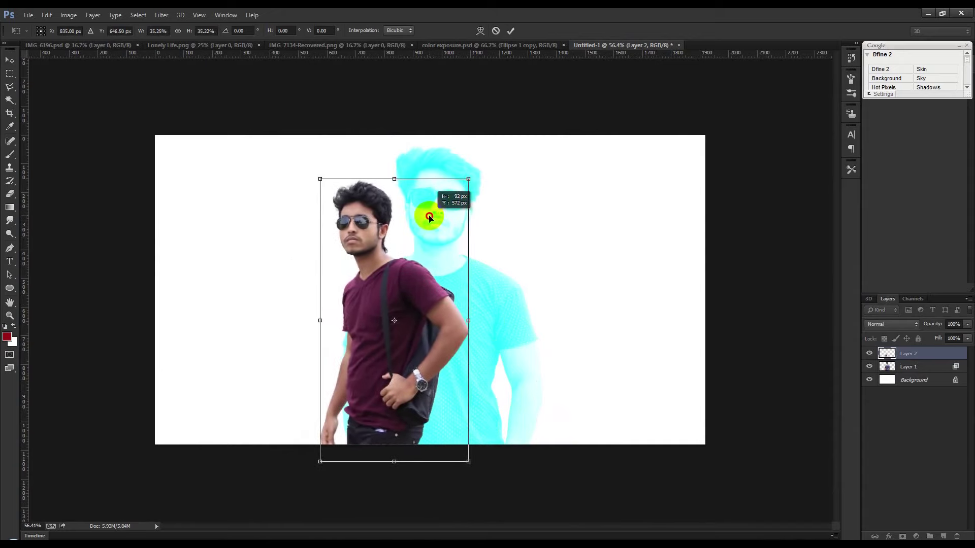
double_click(429, 220)
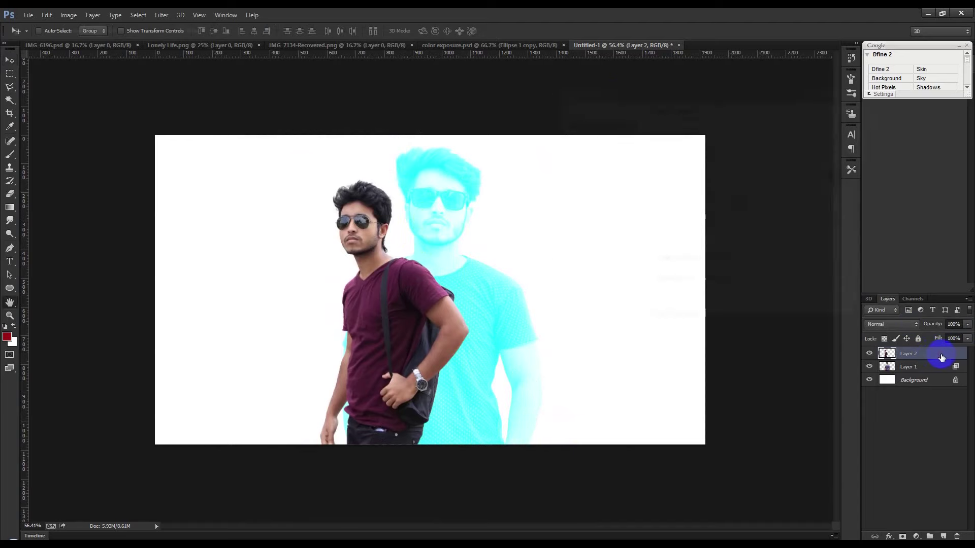
Exclude Layer 2's red channel to tint him red, then nudge him slightly right
double_click(941, 358)
click(700, 175)
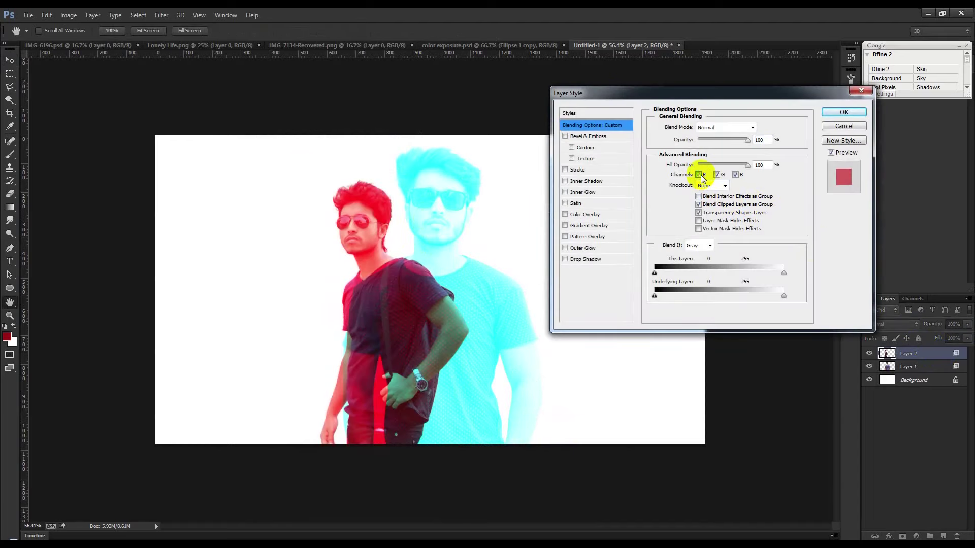
key(Return)
key(v)
mouse_move(472, 98)
mouse_down()
mouse_move(502, 47)
mouse_move(403, 218)
mouse_up()
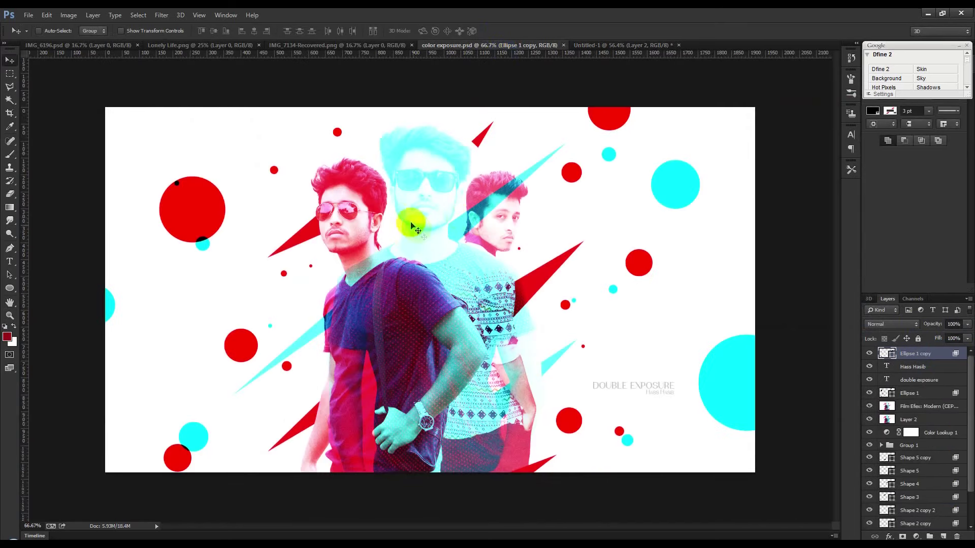
click(614, 46)
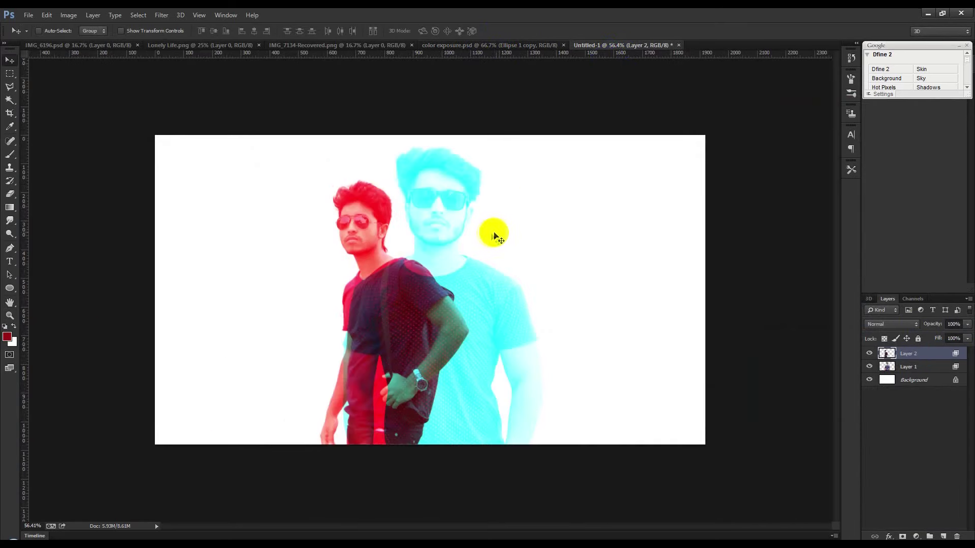
drag(330, 295, 333, 294)
Close the Lonely Life and IMG_6196 source images, returning to the poster
click(249, 45)
click(259, 45)
click(104, 45)
click(139, 46)
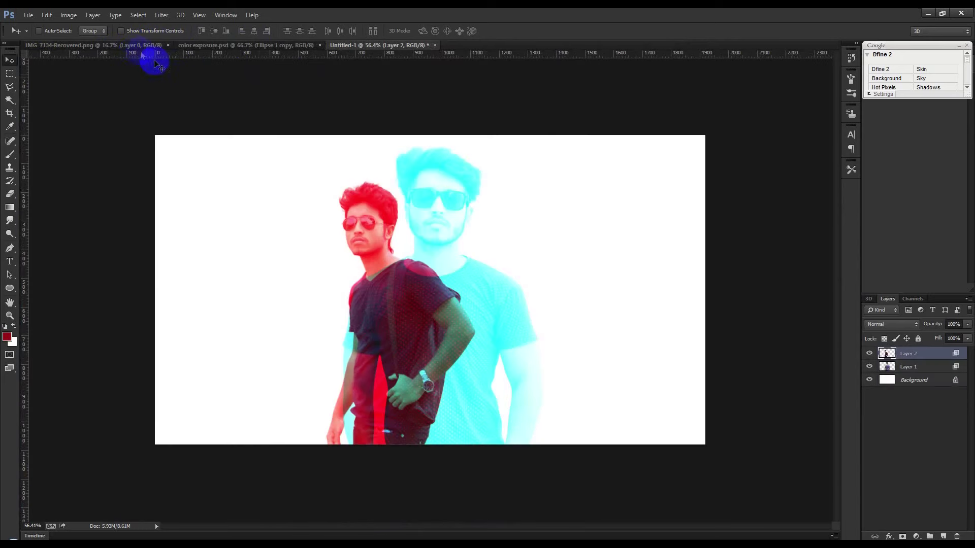
Bring the patterned-shirt man from IMG_7134 into the poster, scaled to about a quarter
click(132, 46)
mouse_move(430, 105)
mouse_down()
mouse_move(409, 41)
mouse_move(534, 261)
mouse_up()
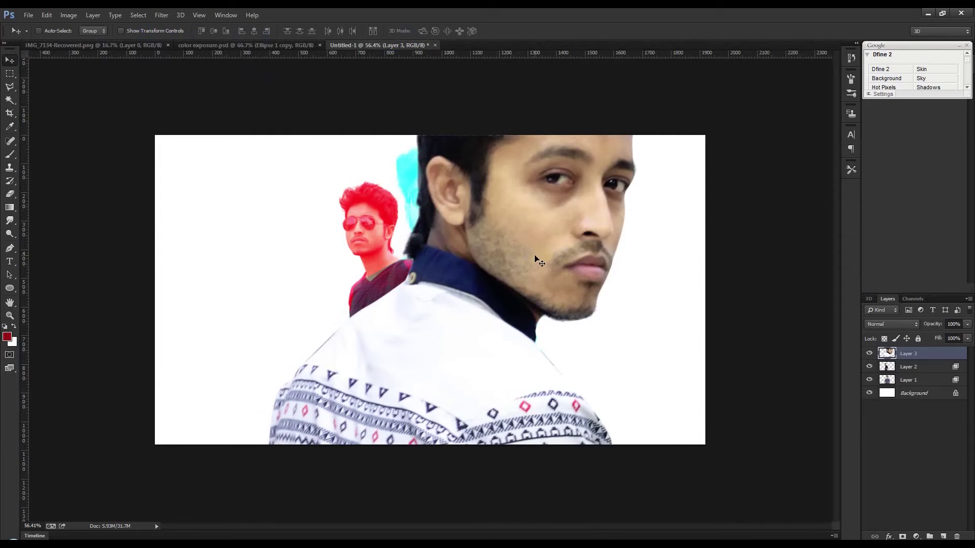
key(ctrl+t)
scroll(576, 246, down, 2)
scroll(570, 166, down, 2)
drag(560, 142, 467, 369)
drag(447, 427, 451, 280)
scroll(473, 273, up, 4)
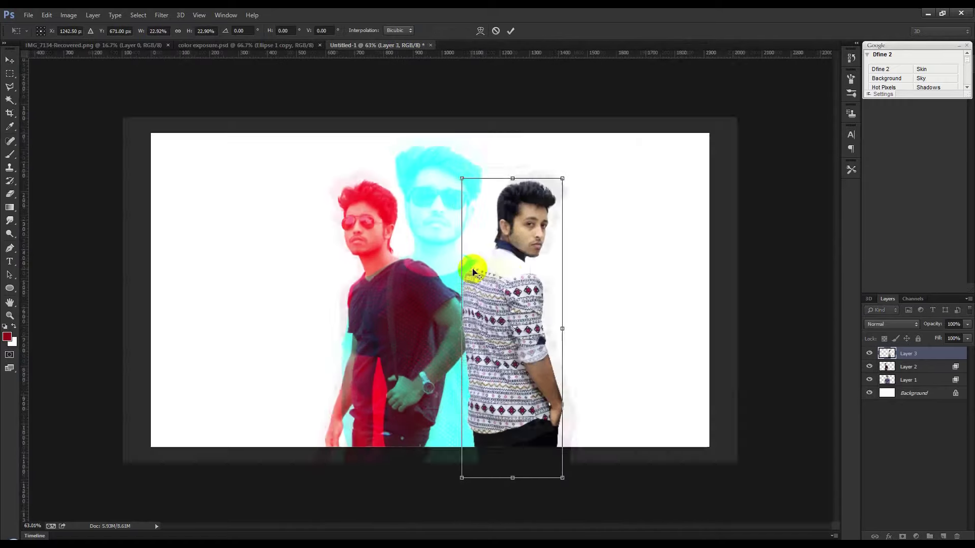
drag(563, 173, 527, 214)
click(913, 372)
Move Layer 3 below Layer 1 and exclude its red channel to tint it red
drag(906, 356, 916, 381)
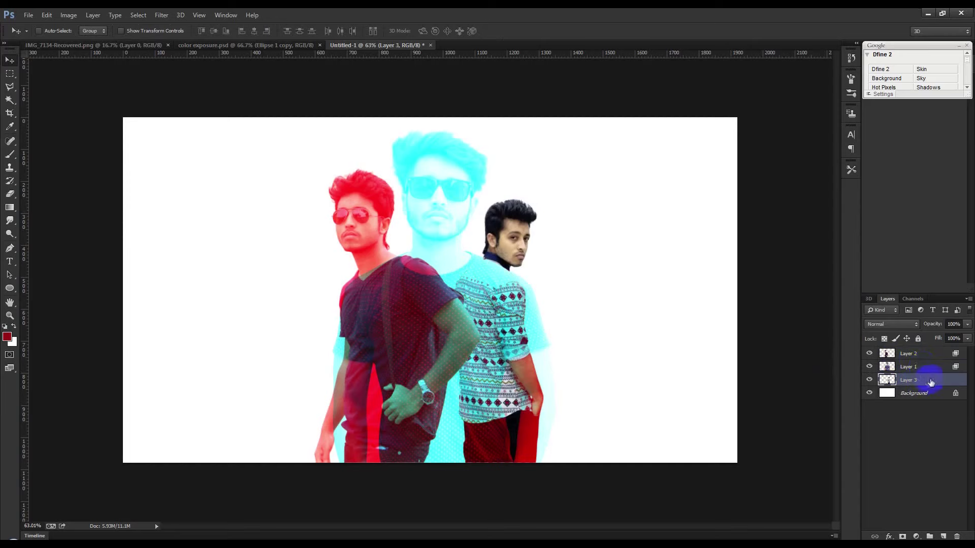
double_click(941, 382)
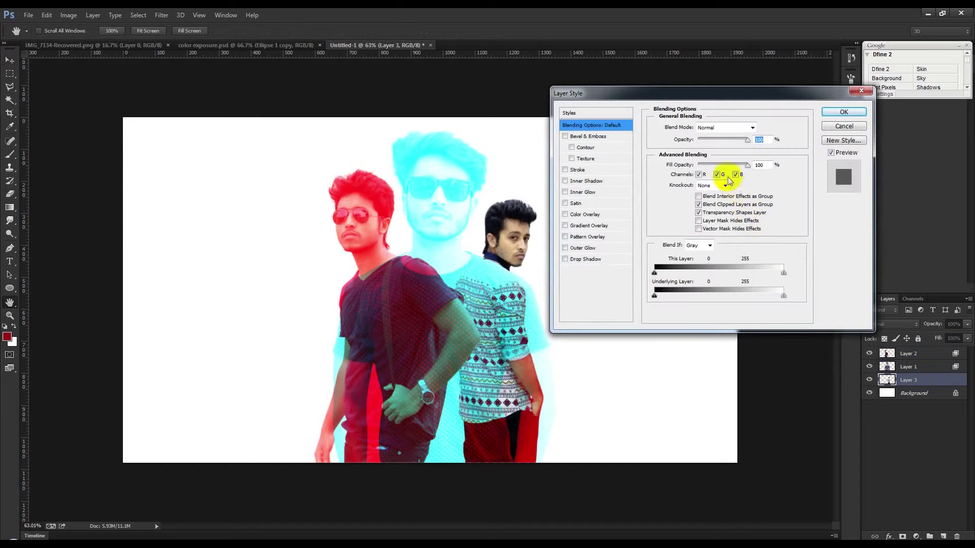
click(704, 177)
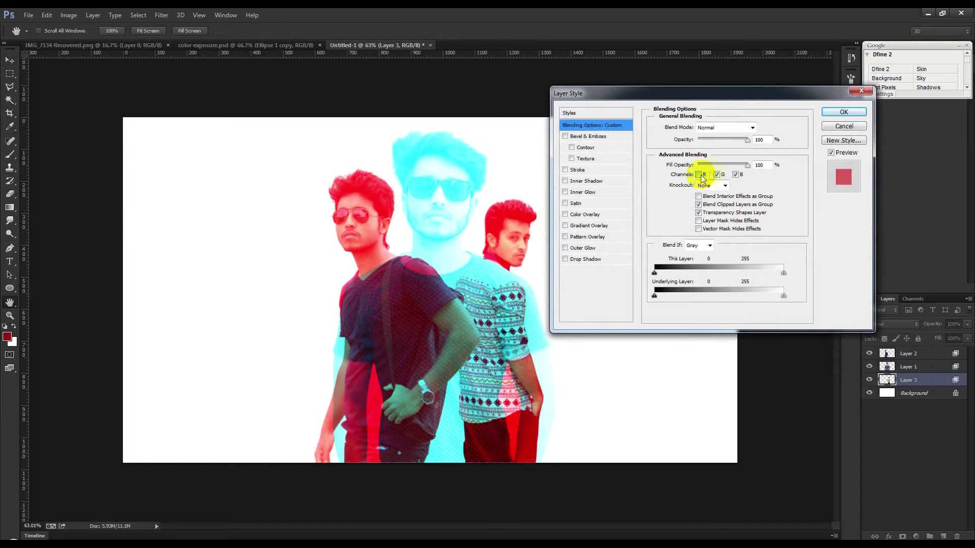
click(843, 112)
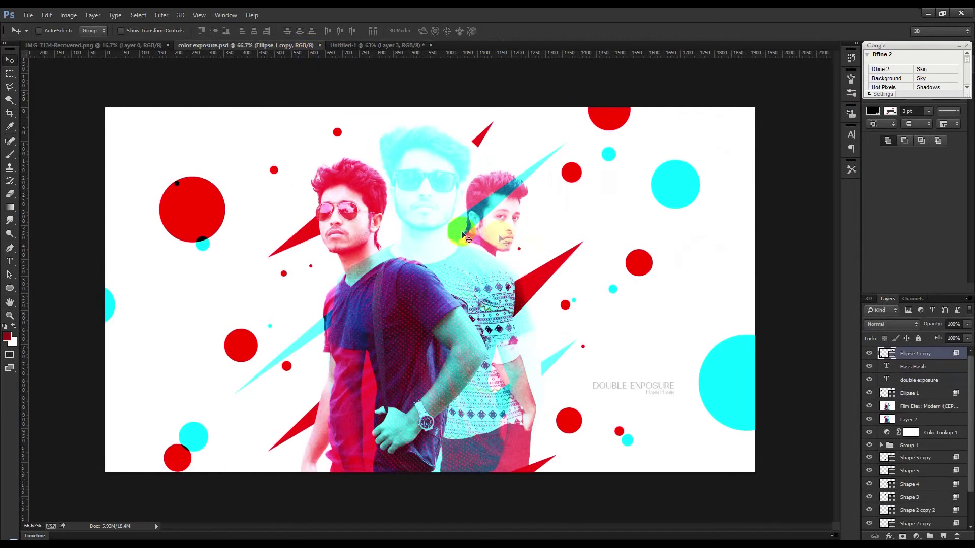
Compare with the reference poster, then shift all three figure layers slightly left
click(393, 47)
click(254, 45)
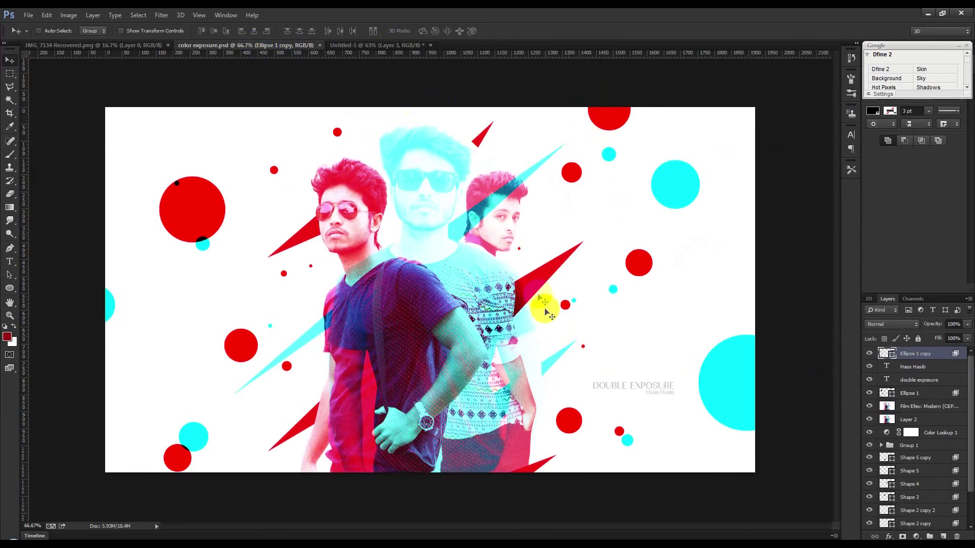
click(371, 72)
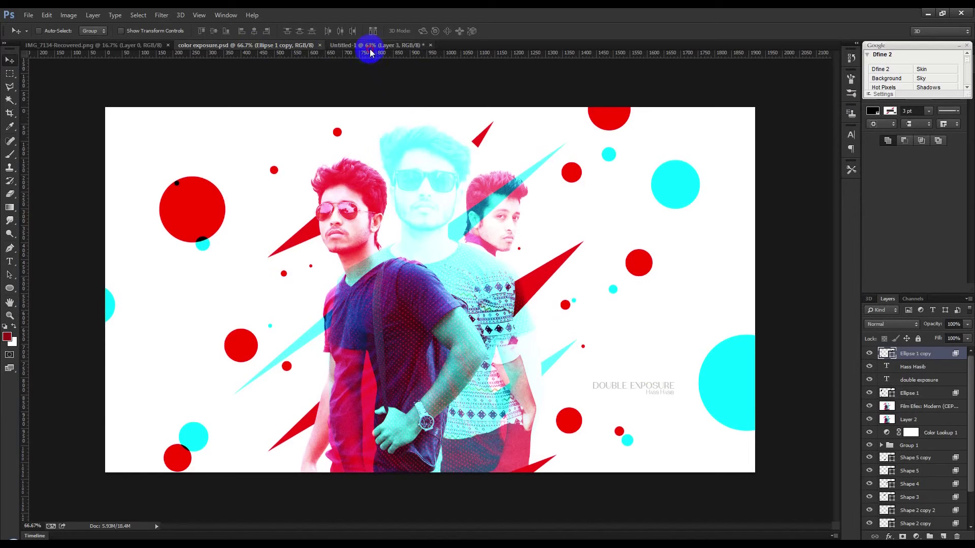
click(371, 47)
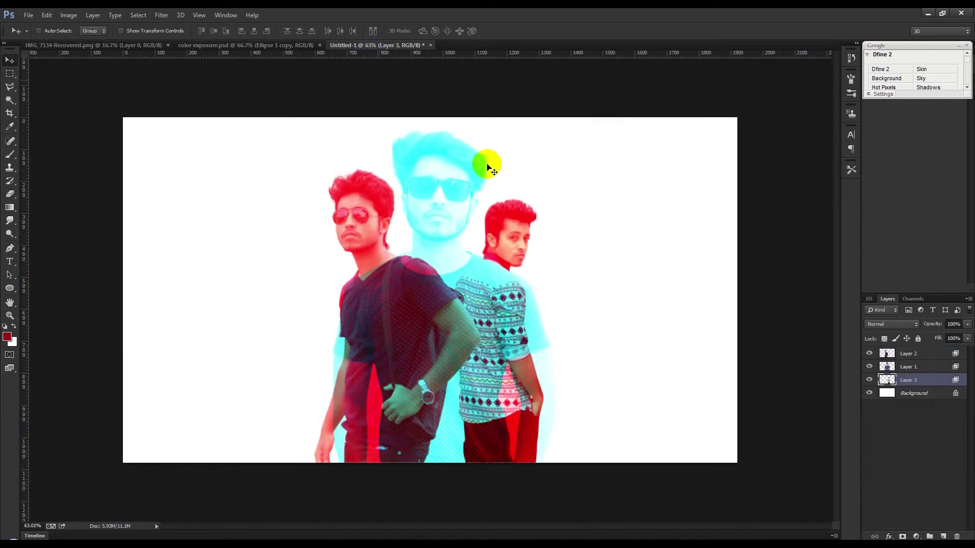
shift+click(922, 359)
drag(620, 321, 609, 321)
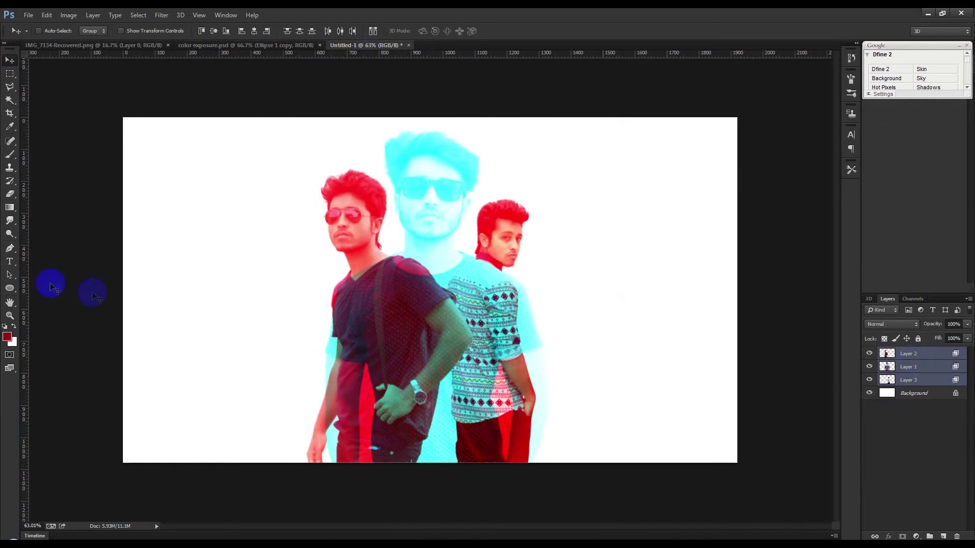
click(9, 248)
Draw a dark red triangular shard pointing left from the front man's chin, above Background
scroll(279, 289, up, 1)
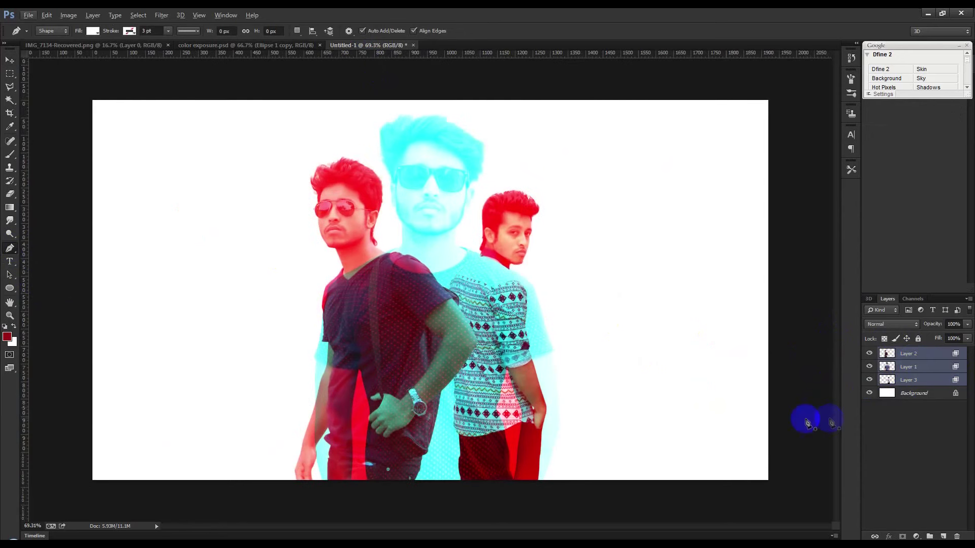
click(902, 396)
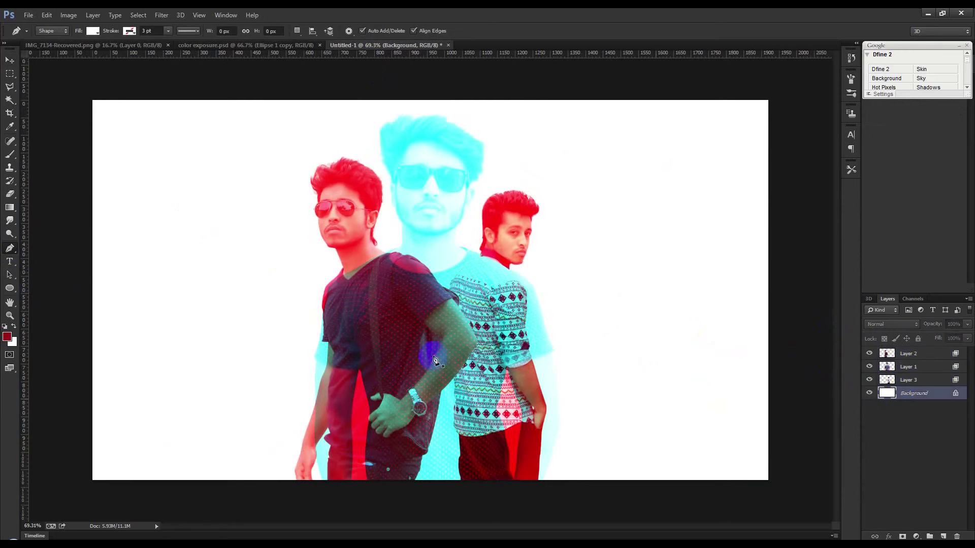
click(343, 248)
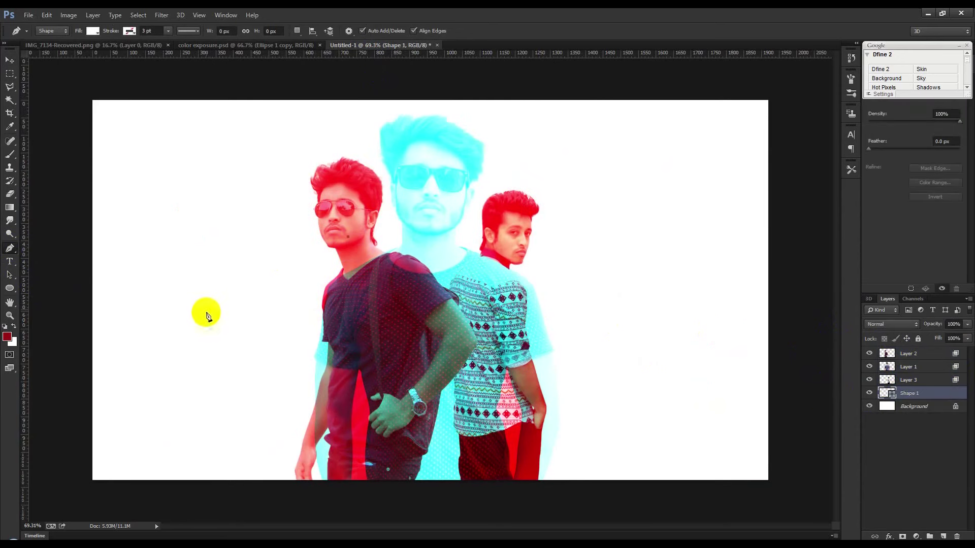
click(207, 322)
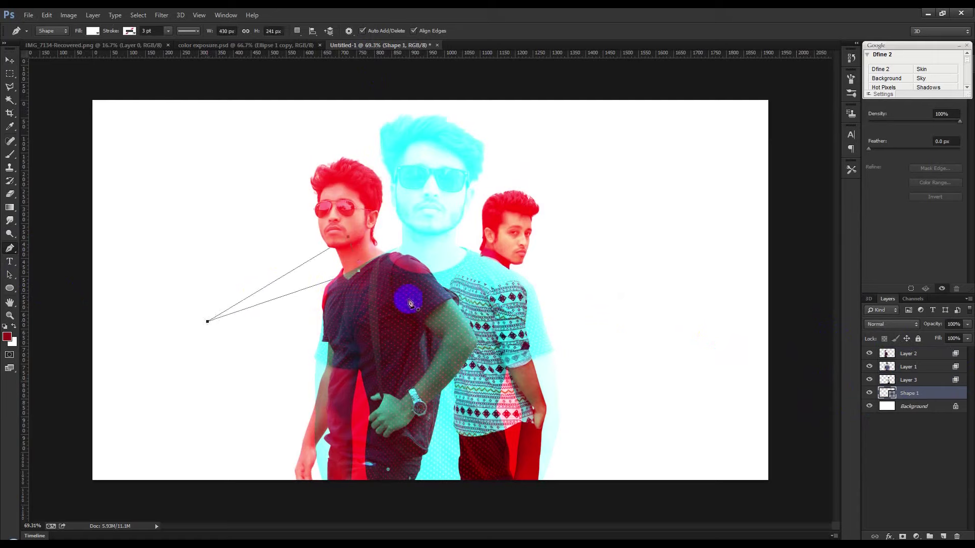
double_click(883, 394)
drag(665, 253, 666, 244)
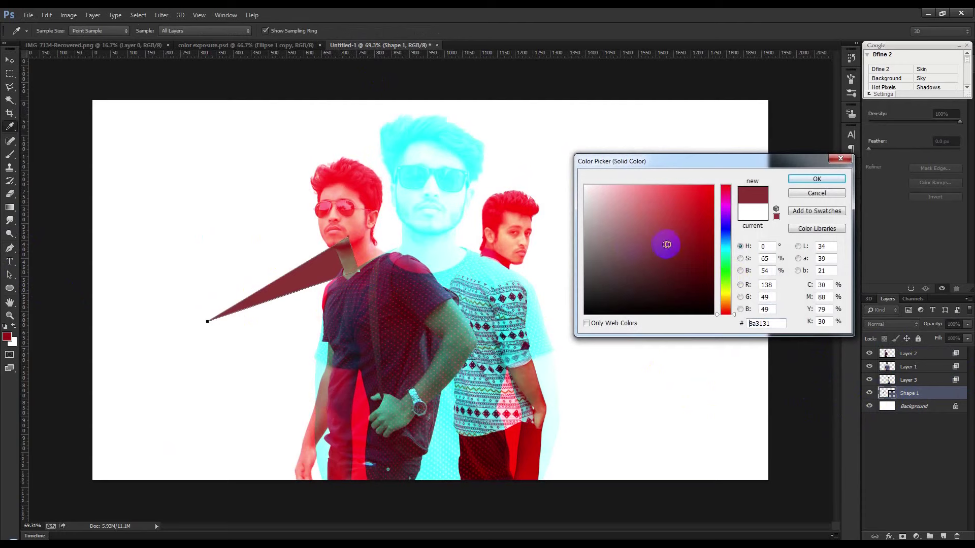
Try a bright red fill and different channel exclusions on the shard, then cancel them
drag(370, 209, 762, 205)
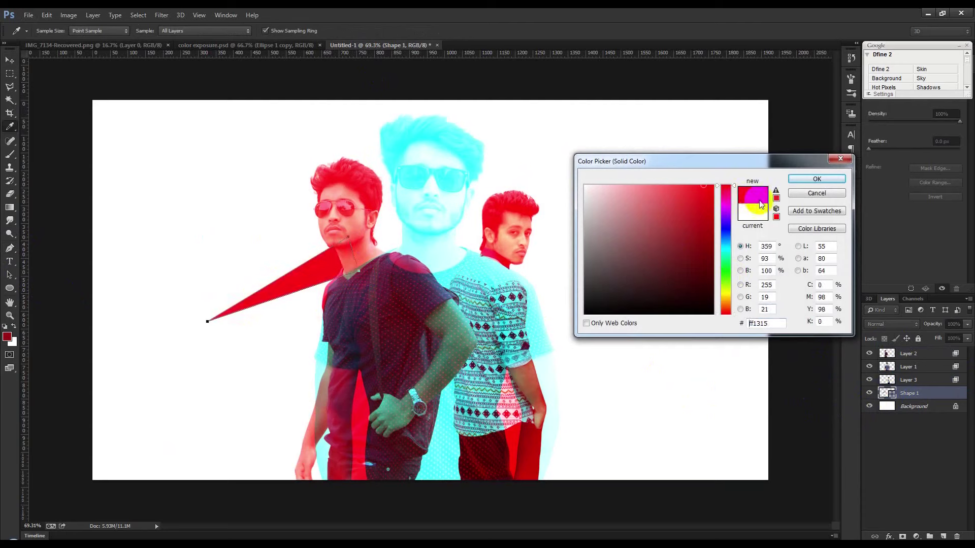
click(816, 179)
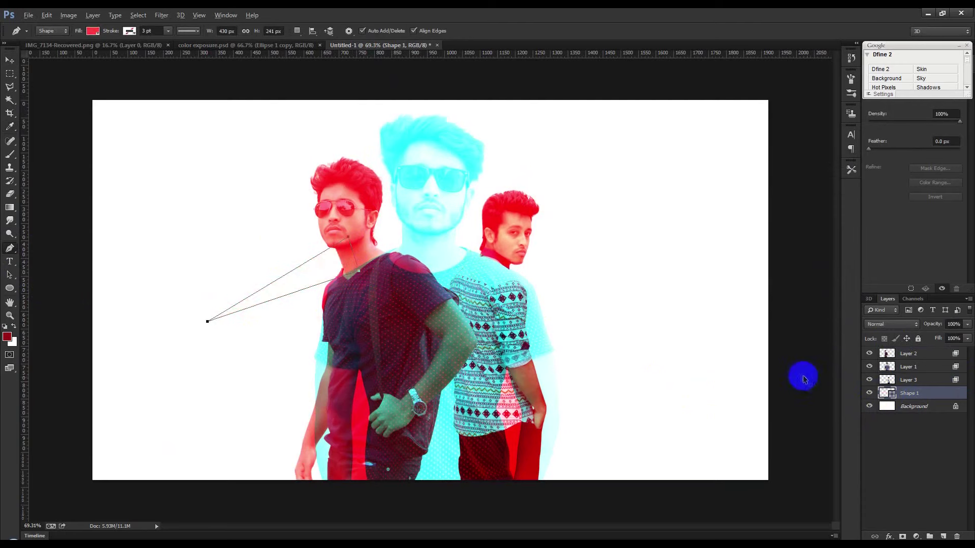
double_click(949, 398)
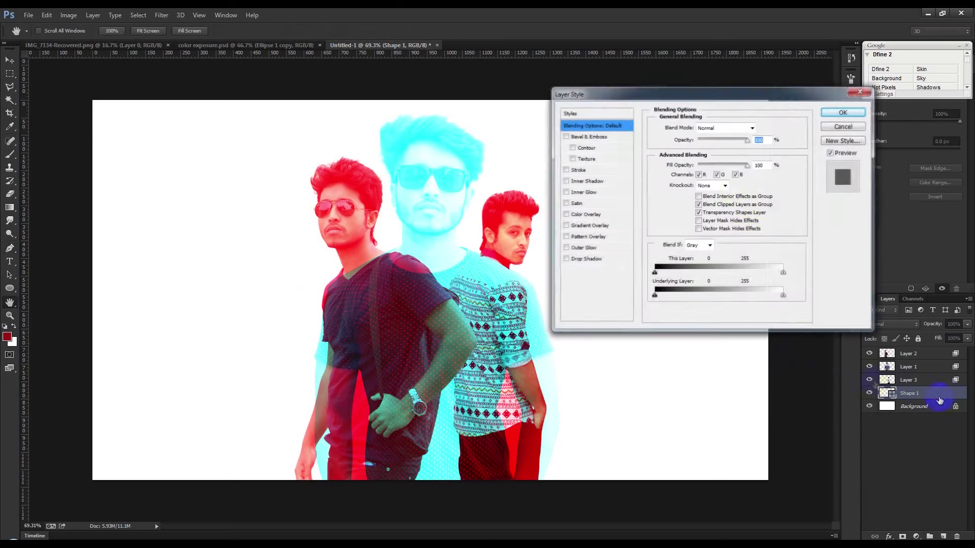
click(700, 175)
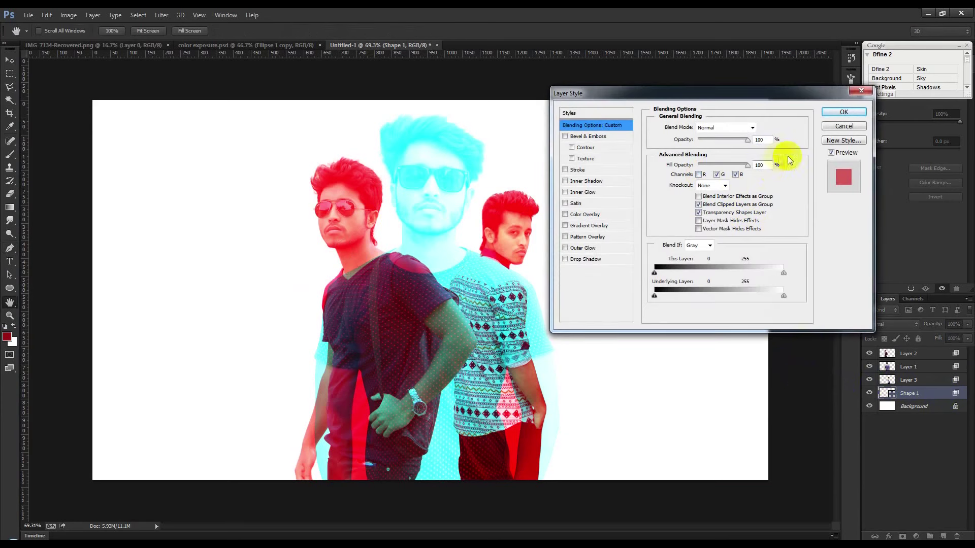
click(717, 174)
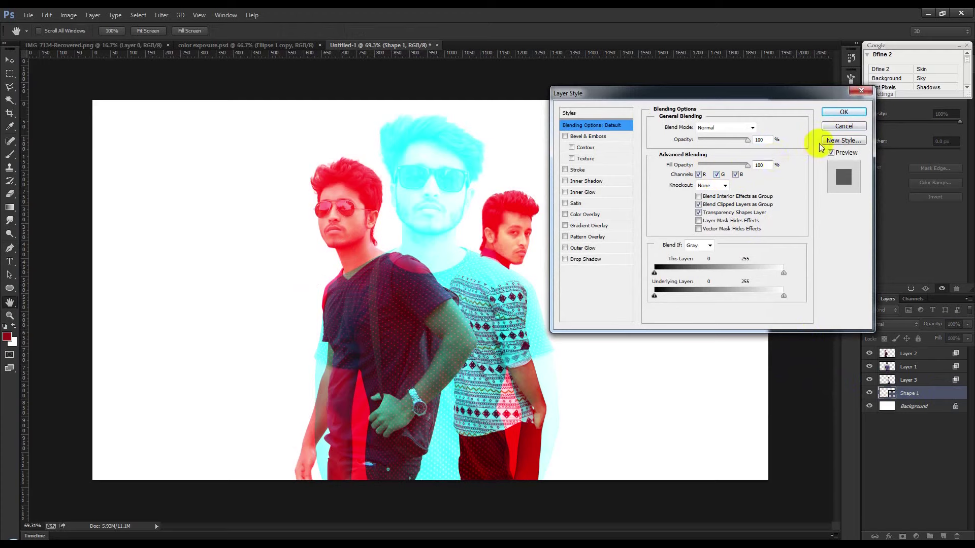
click(844, 127)
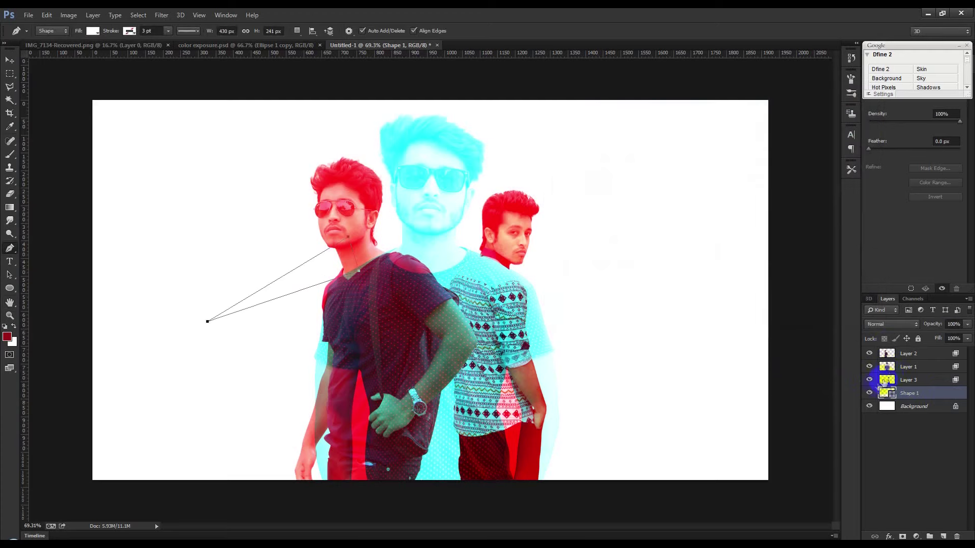
Fill the shard dark maroon and exclude its red channel so it shows solid red
double_click(886, 394)
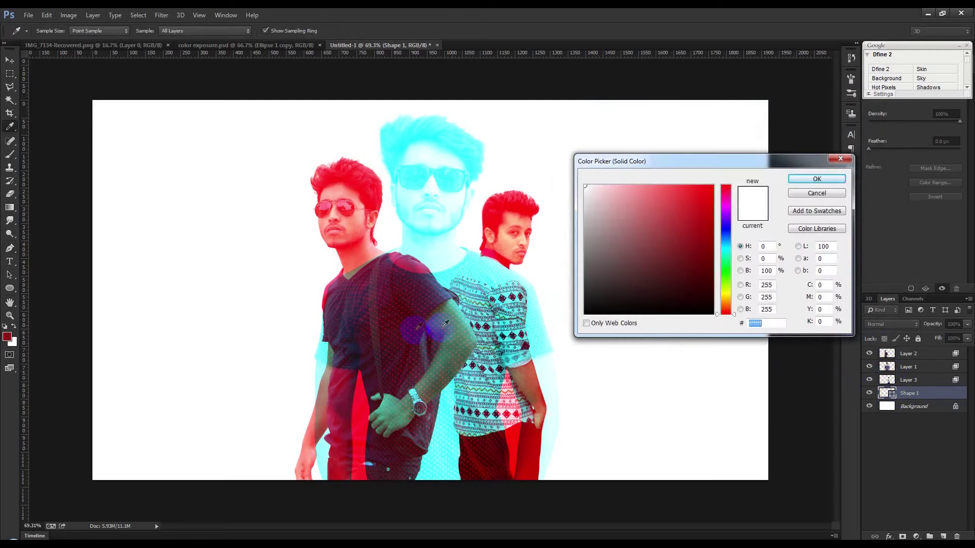
click(413, 327)
click(795, 180)
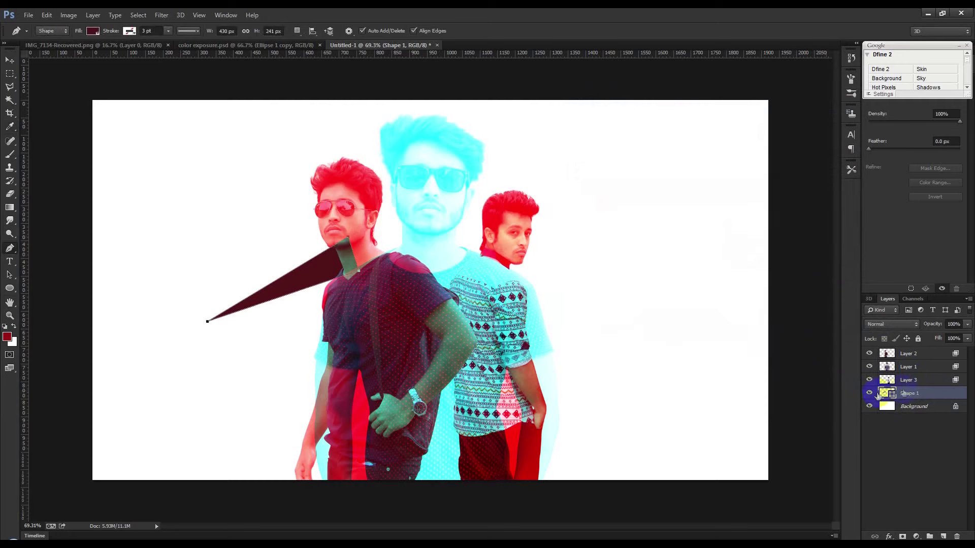
double_click(927, 393)
click(698, 174)
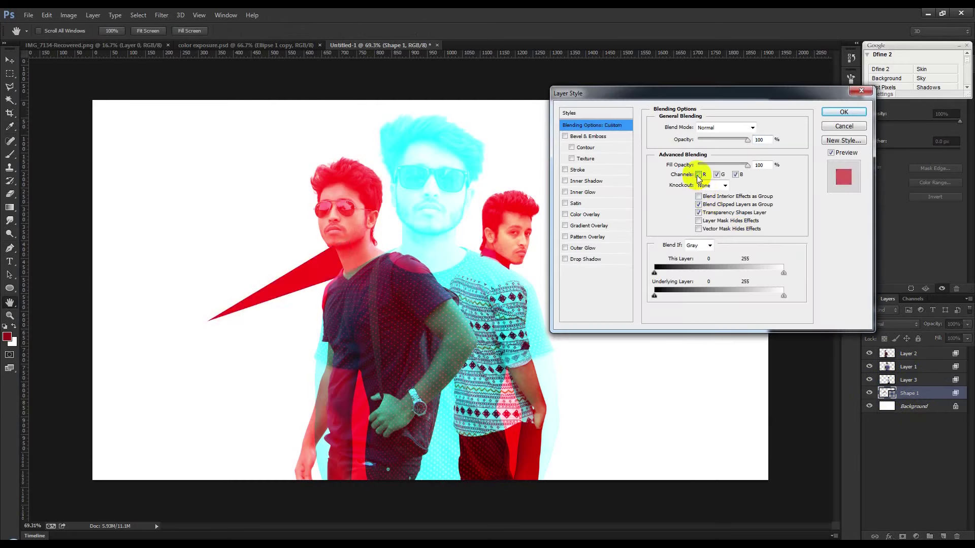
click(842, 111)
click(10, 60)
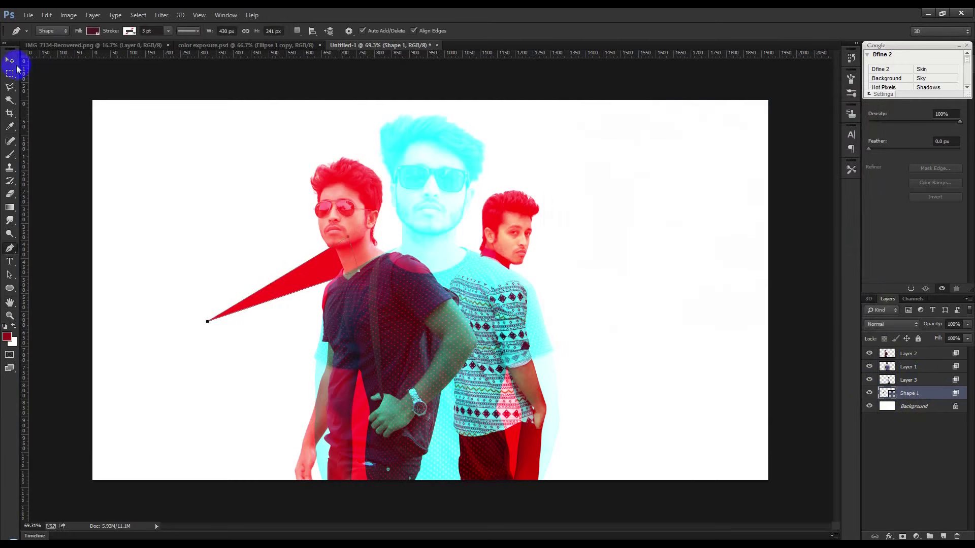
drag(349, 304, 500, 303)
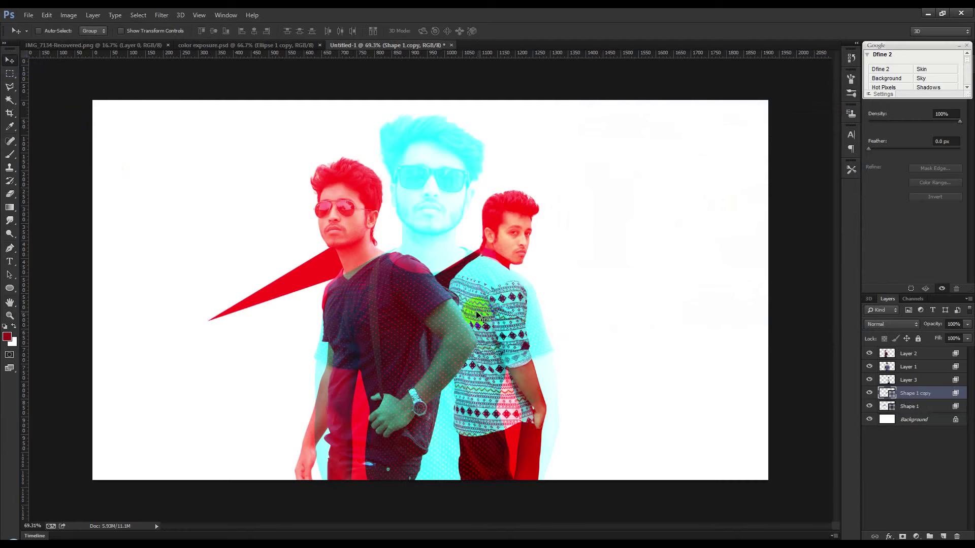
Flip the copied spike to point right behind the right man and make it cyan
key(ctrl+t)
drag(589, 363, 386, 217)
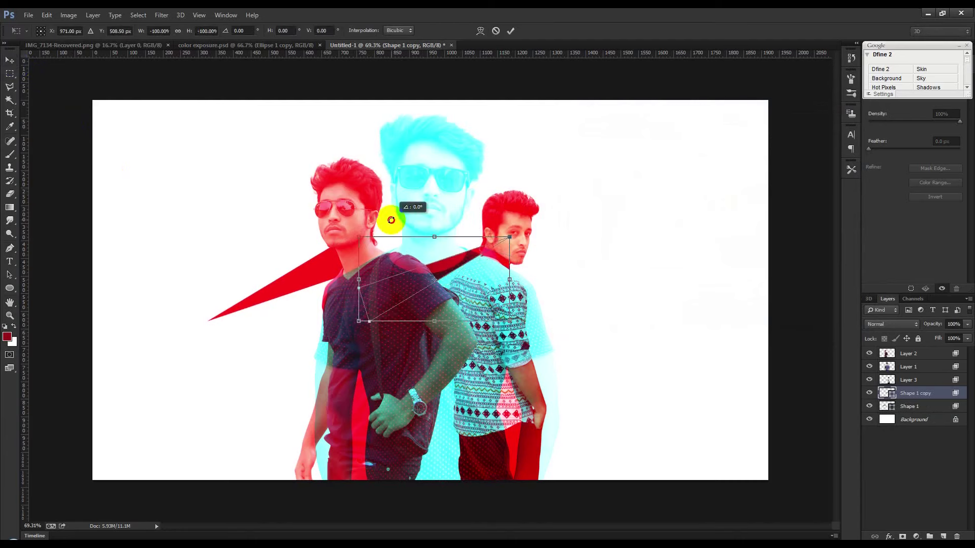
mouse_move(467, 267)
mouse_down()
mouse_move(572, 270)
mouse_move(601, 283)
mouse_up()
key(Return)
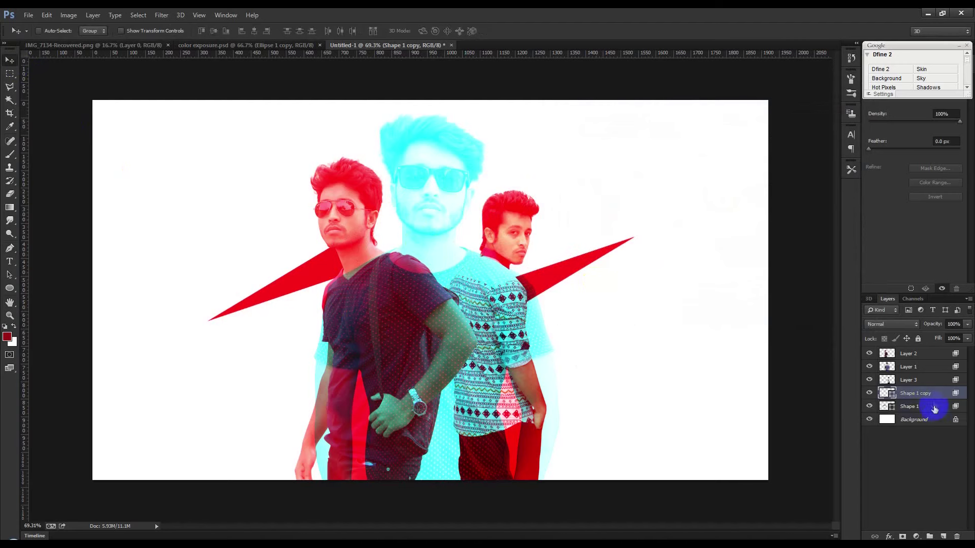
double_click(939, 399)
click(716, 174)
click(843, 112)
Duplicate the cyan spike toward the bottom and shrink it to about 58%
mouse_move(633, 279)
mouse_down()
mouse_move(684, 357)
mouse_move(645, 428)
mouse_up()
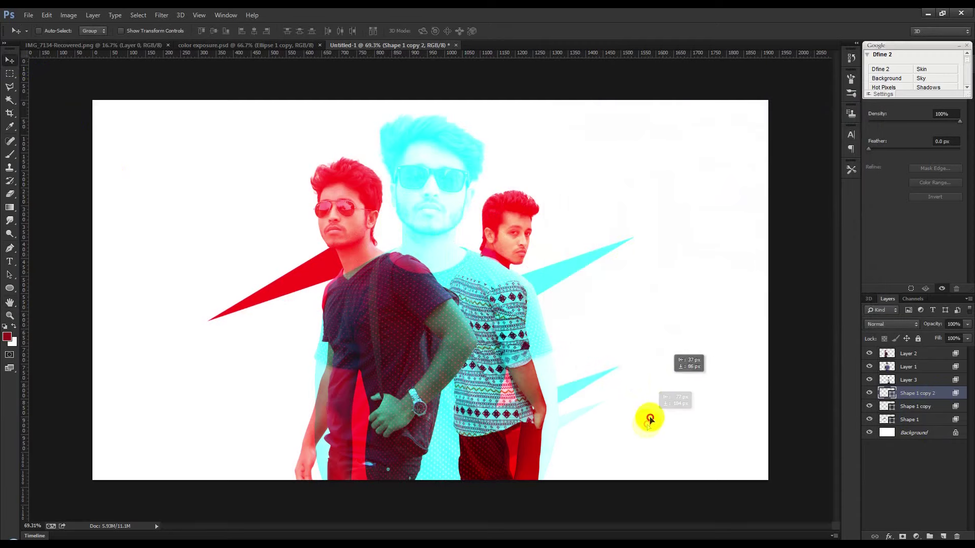
key(ctrl+t)
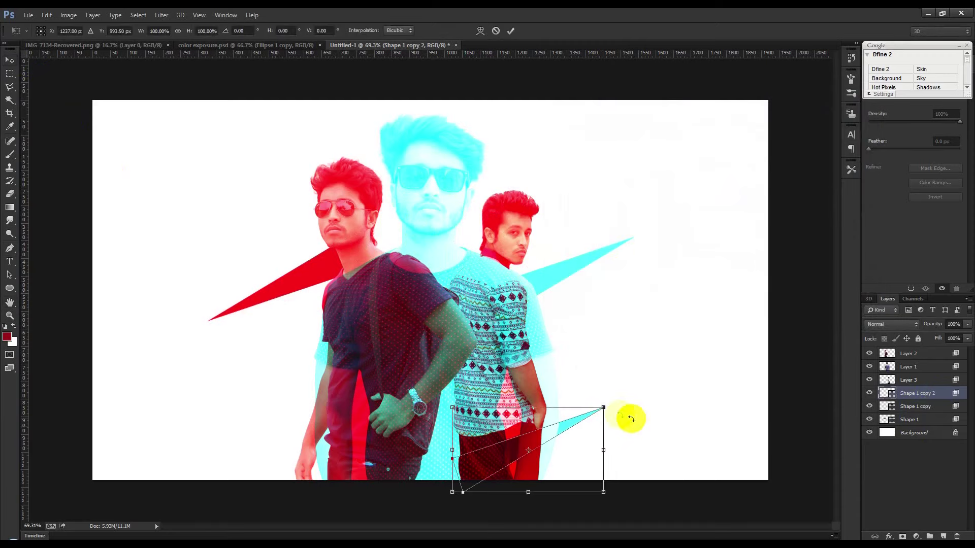
drag(604, 405, 591, 436)
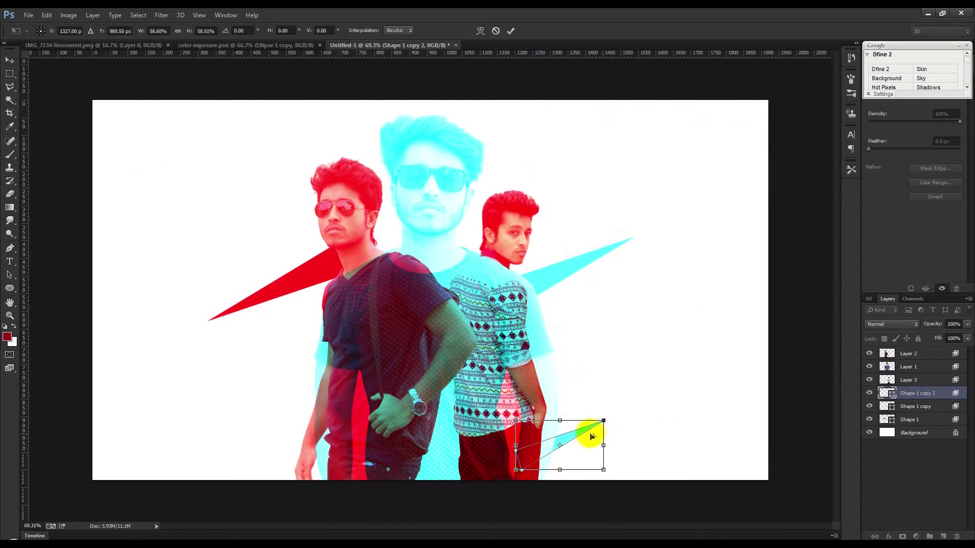
key(Return)
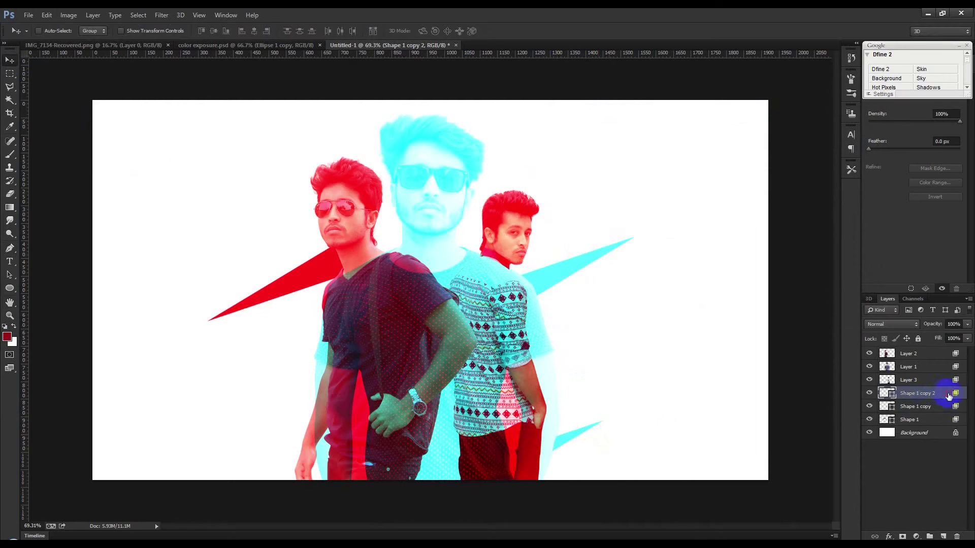
double_click(905, 388)
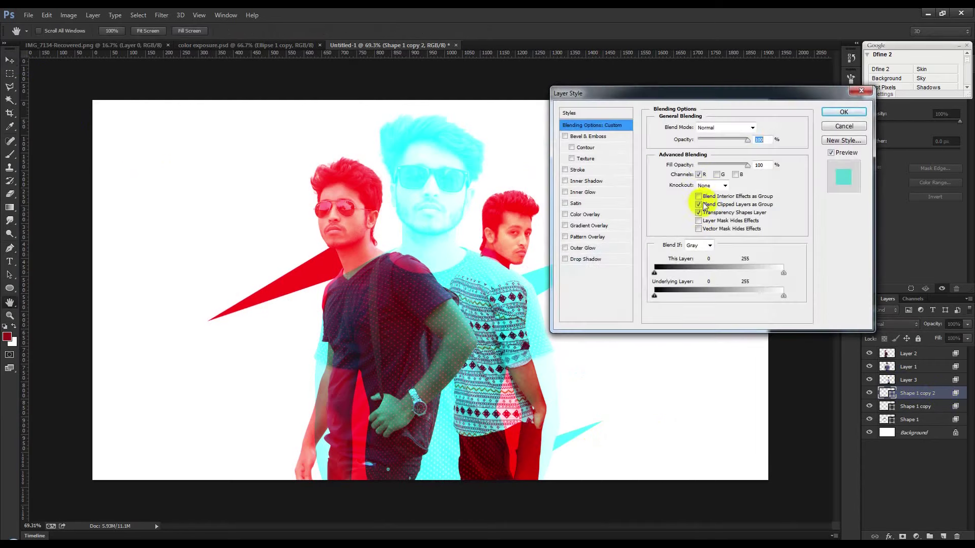
Change the small bottom spike's channel settings so it appears red
click(700, 175)
click(716, 175)
click(736, 175)
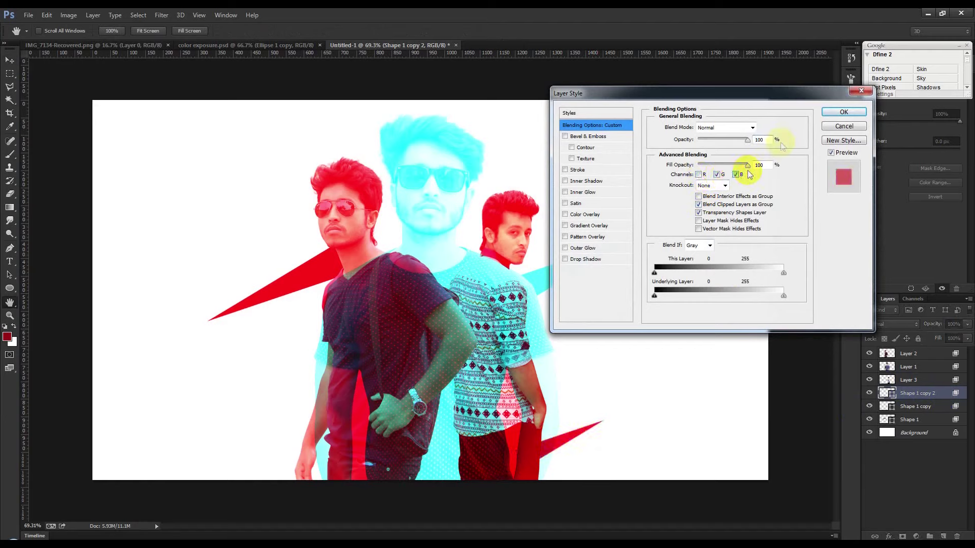
click(842, 112)
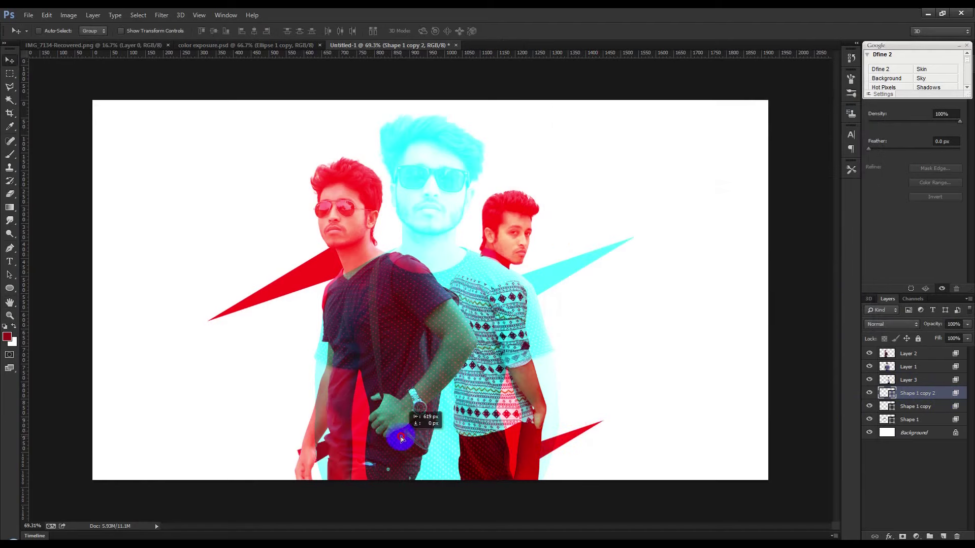
Copy it, rotate about -30°, enlarge it toward the lower left, and make it cyan
drag(480, 434, 415, 464)
key(ctrl+t)
mouse_move(269, 300)
mouse_down()
mouse_move(210, 358)
mouse_move(401, 457)
mouse_move(352, 386)
mouse_move(381, 348)
mouse_up()
drag(359, 384, 349, 421)
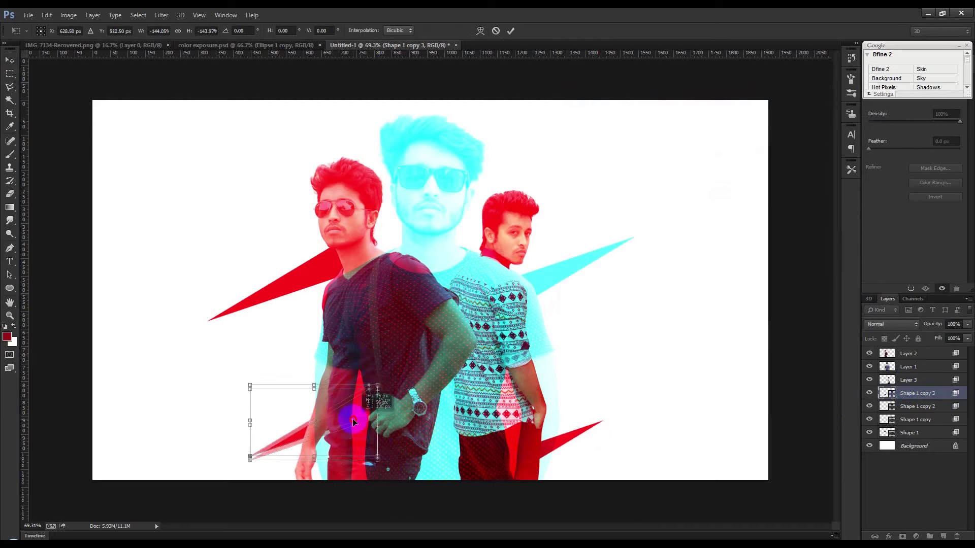
key(Return)
mouse_move(463, 432)
mouse_down()
mouse_move(450, 433)
mouse_move(456, 435)
mouse_up()
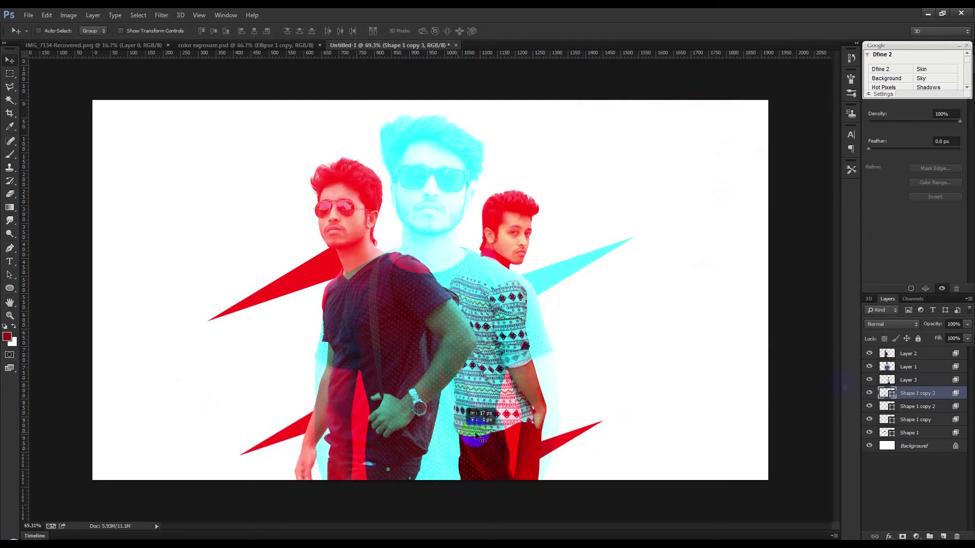
double_click(945, 394)
click(716, 174)
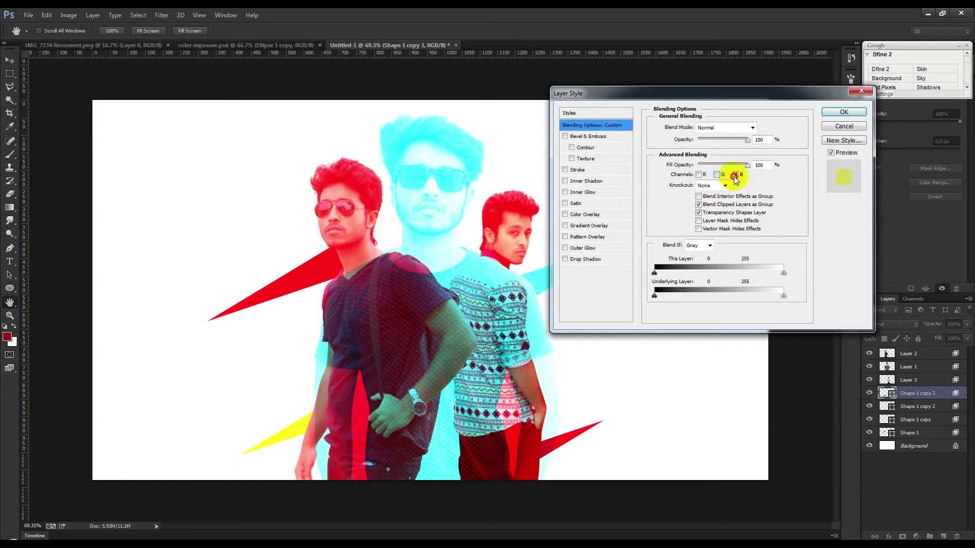
click(699, 175)
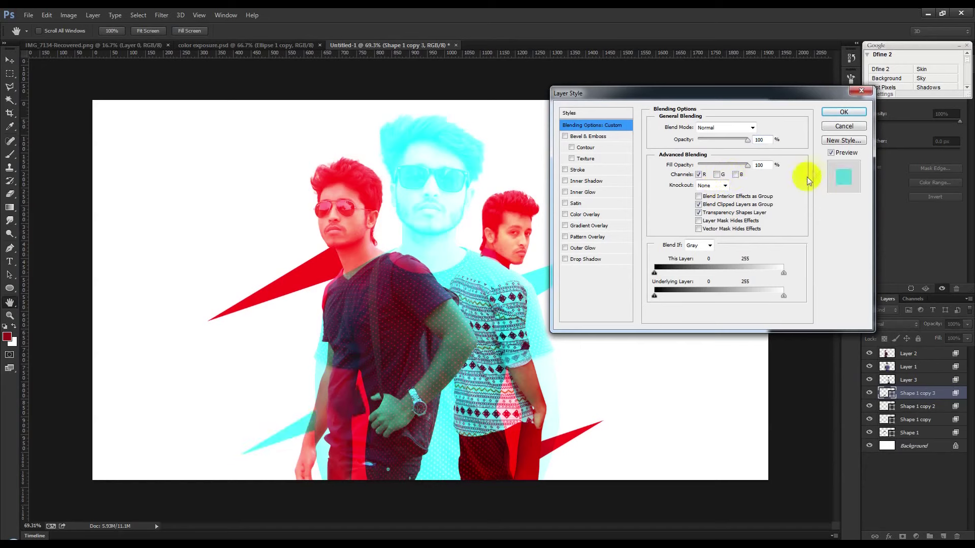
click(844, 111)
Shift the cyan spike right and add a copy rotated upward behind the right man's head
mouse_move(490, 335)
mouse_down()
mouse_move(510, 339)
mouse_move(588, 203)
mouse_up()
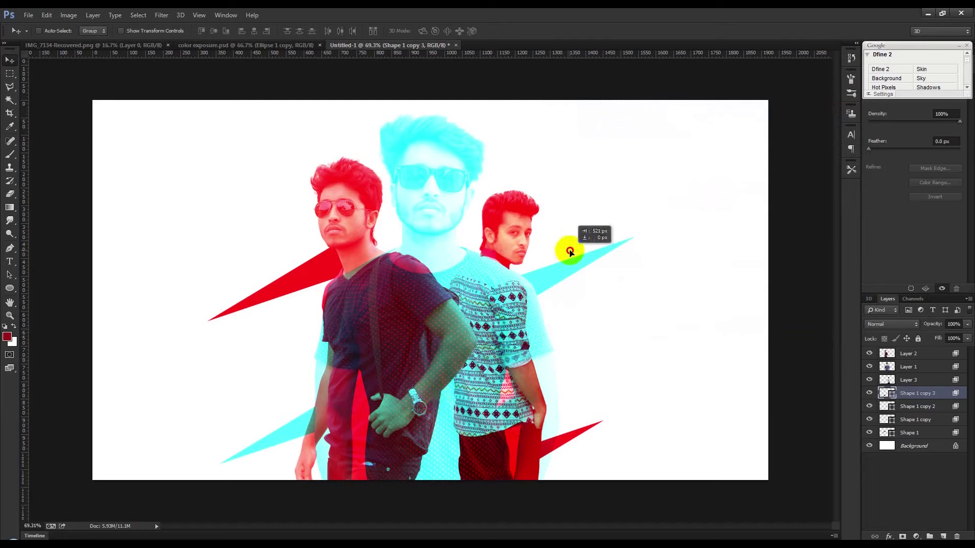
key(ctrl+j)
key(ctrl+t)
mouse_move(570, 327)
mouse_down()
mouse_move(415, 302)
mouse_move(457, 261)
mouse_move(544, 207)
mouse_move(538, 139)
mouse_move(424, 174)
mouse_move(572, 196)
mouse_move(654, 239)
mouse_up()
key(Return)
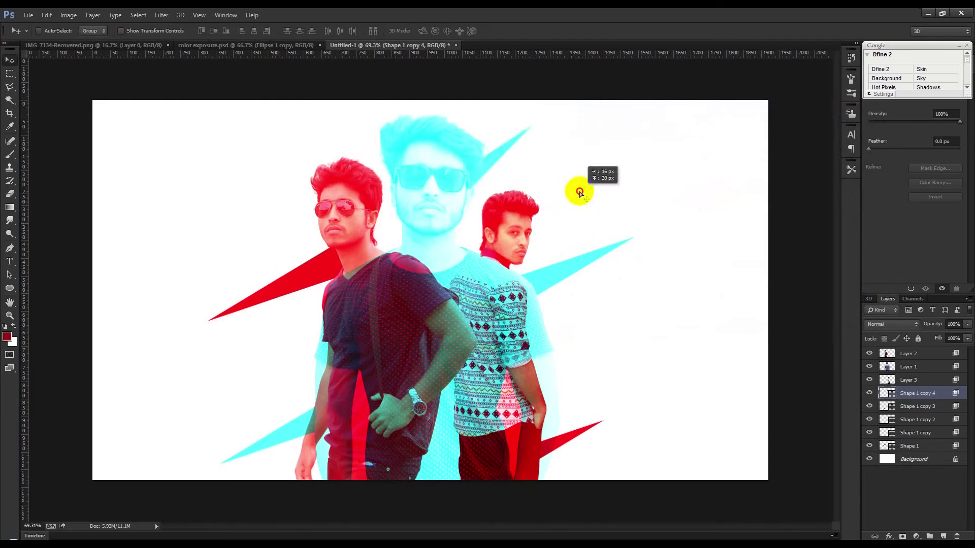
Add another copy pointing down-left across the left man, shrunk to about 63%
drag(642, 200, 509, 283)
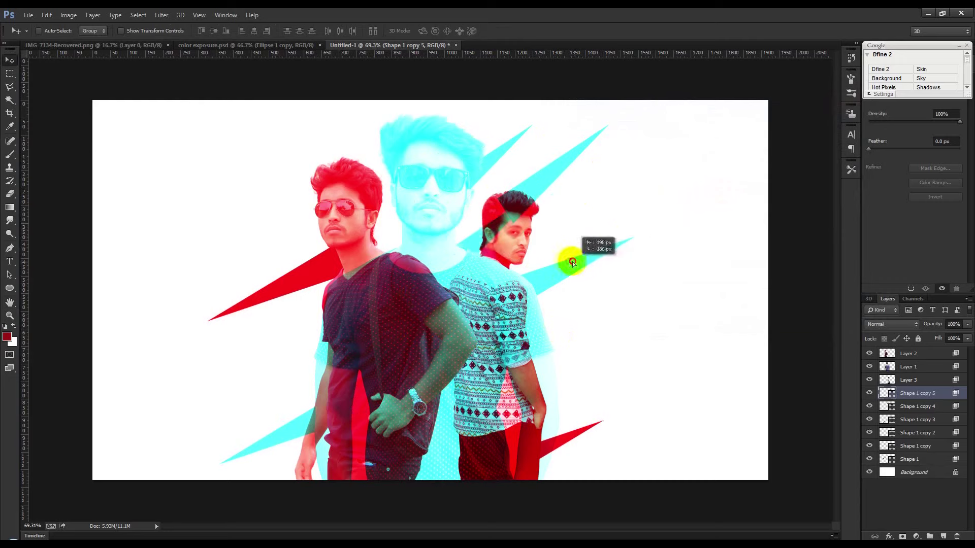
key(ctrl+alt+t)
mouse_move(570, 324)
mouse_down()
mouse_move(429, 217)
mouse_move(392, 210)
mouse_up()
mouse_move(467, 264)
mouse_down()
mouse_move(347, 370)
mouse_move(349, 345)
mouse_up()
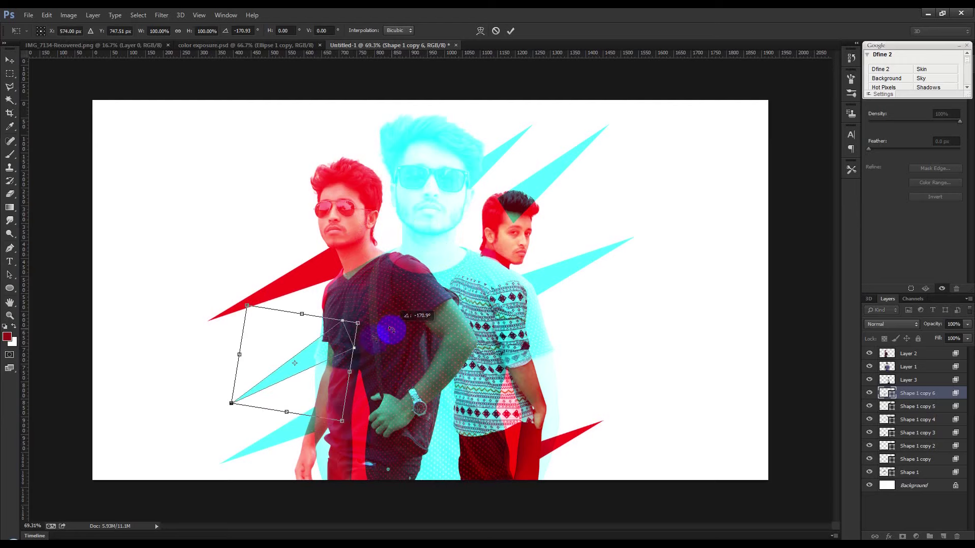
mouse_move(359, 322)
mouse_down()
mouse_move(336, 341)
mouse_move(363, 346)
mouse_up()
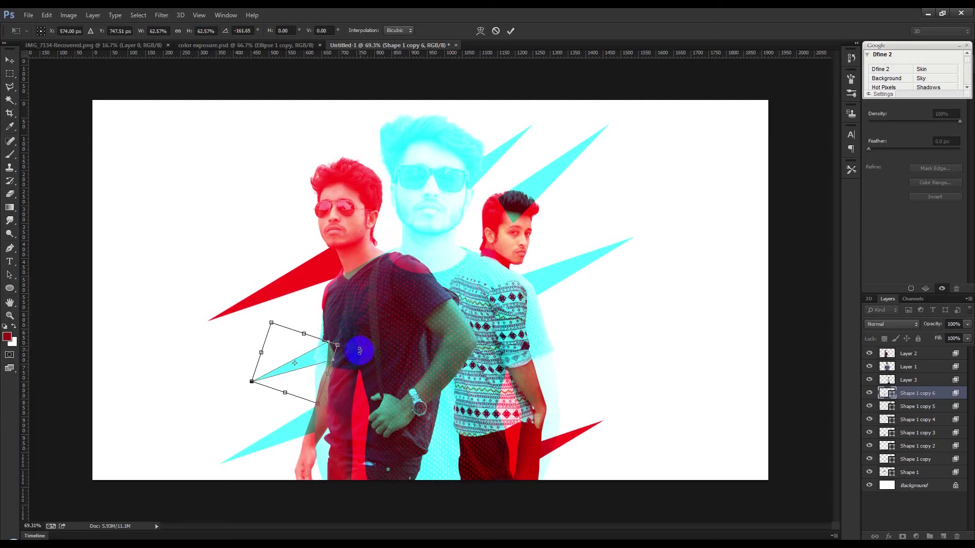
key(Return)
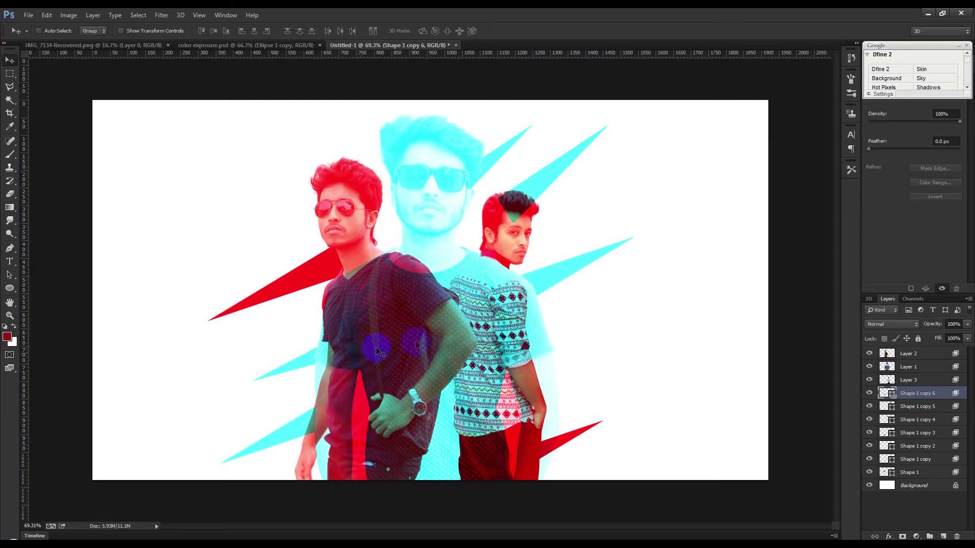
Move Shape 1 copy 5 beside the right man and tilt it up-right
click(903, 411)
drag(584, 305, 608, 326)
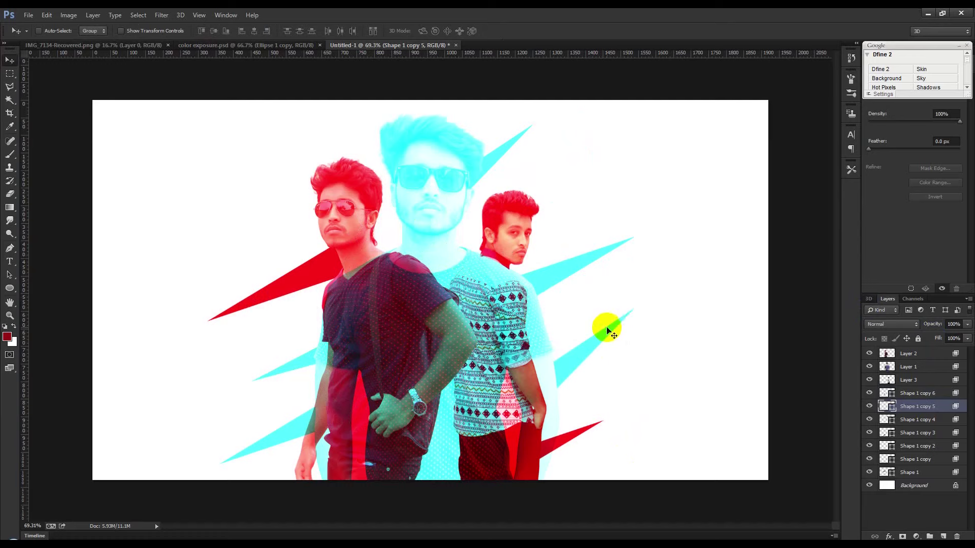
key(ctrl+t)
mouse_move(685, 285)
mouse_down()
mouse_move(656, 322)
mouse_move(583, 355)
mouse_move(636, 344)
mouse_up()
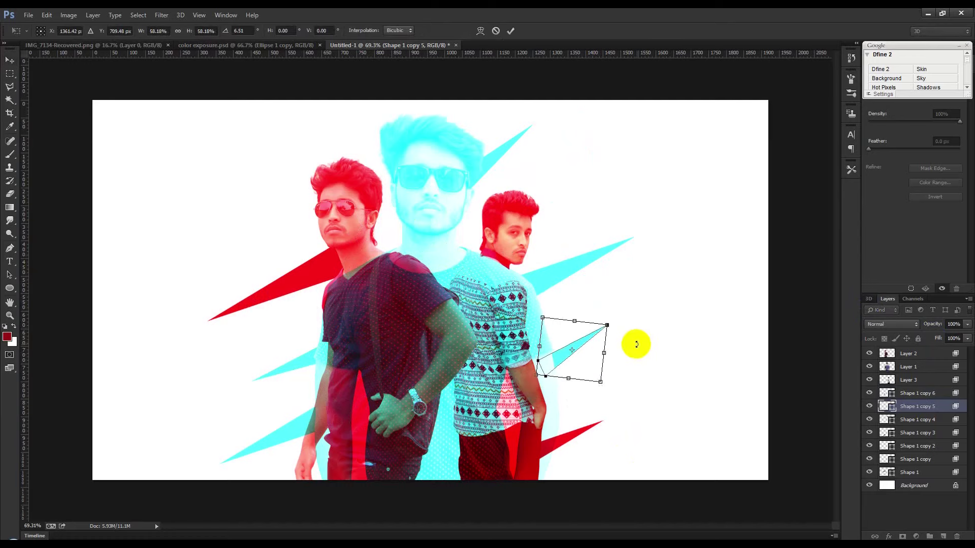
key(Return)
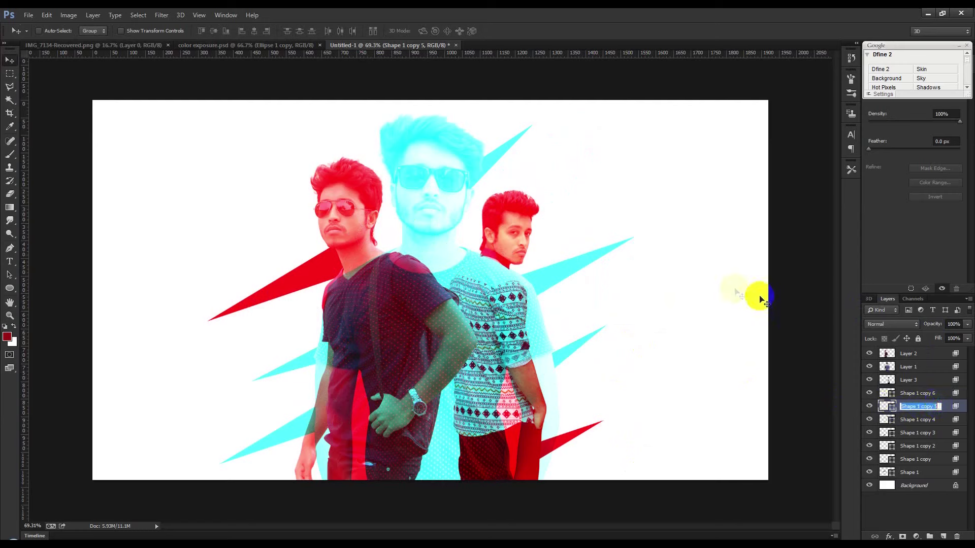
Recolour the spike red by unchecking Blending Options channels, then nudge it into place
double_click(947, 405)
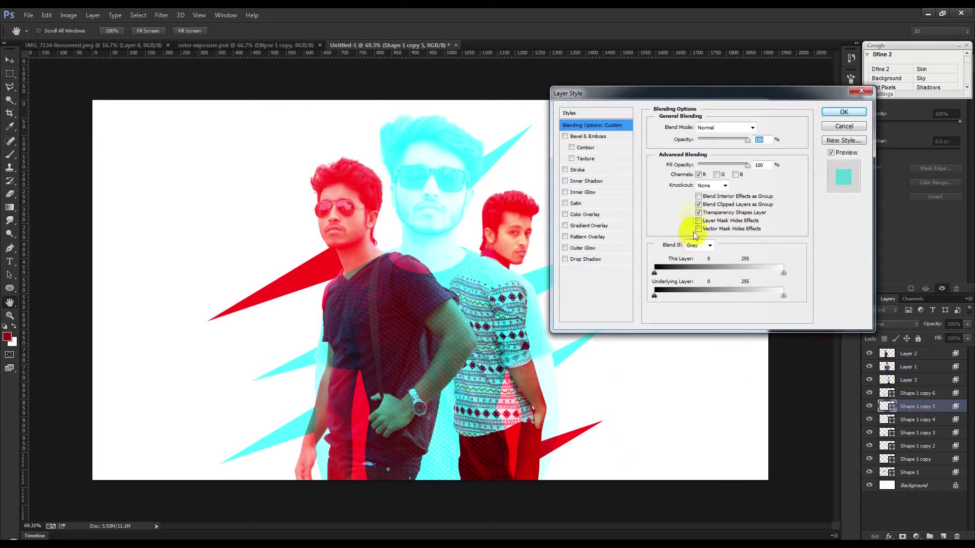
click(719, 175)
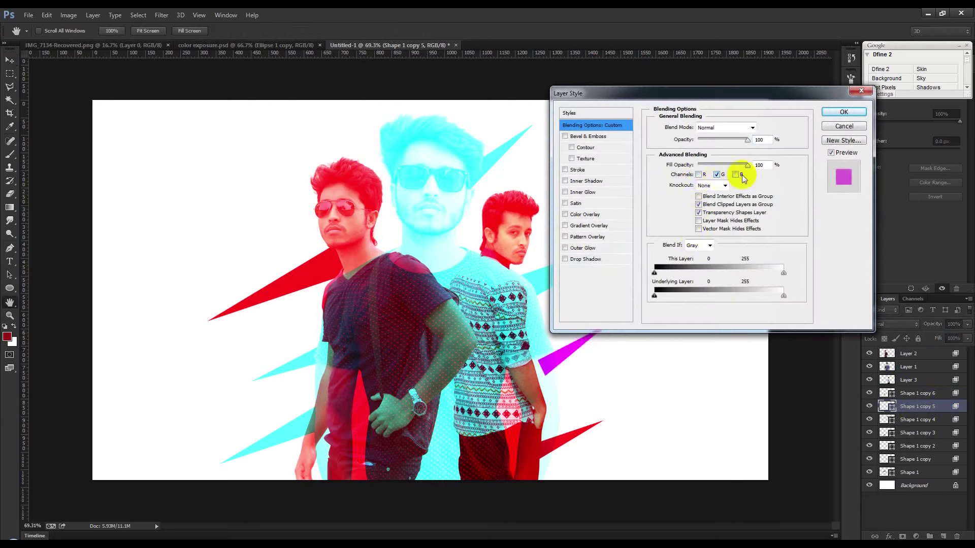
click(736, 175)
click(843, 112)
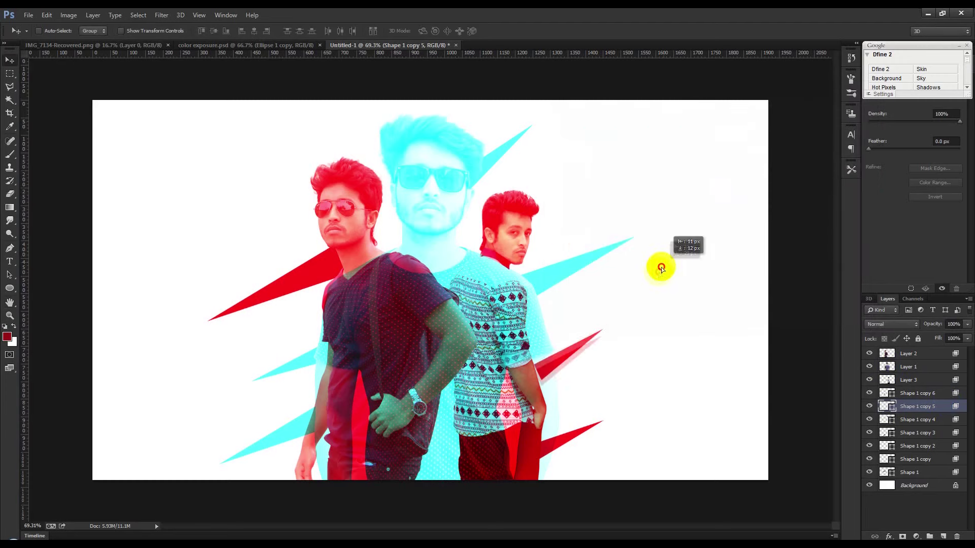
drag(637, 255, 655, 280)
scroll(656, 278, down, 3)
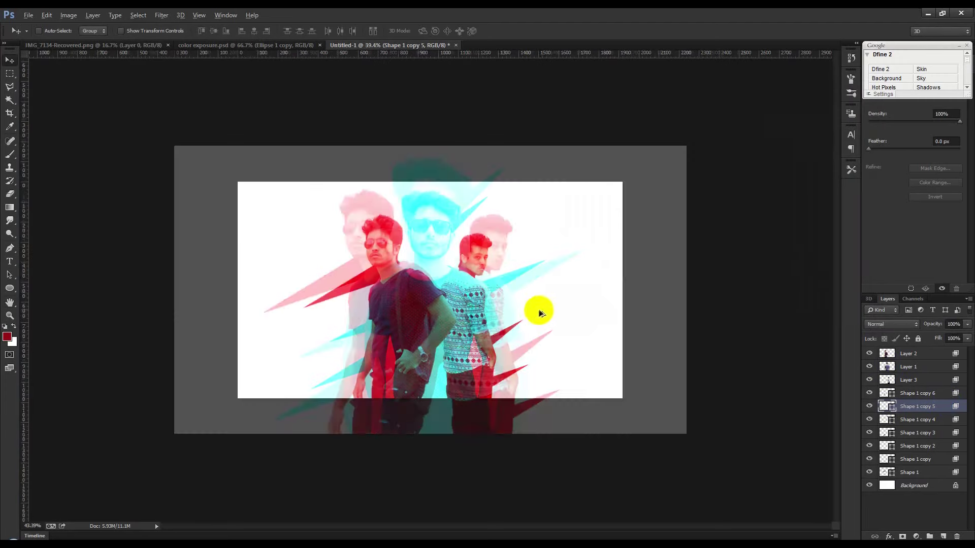
Check the color exposure reference and move the left red spike higher
scroll(535, 311, up, 3)
click(239, 46)
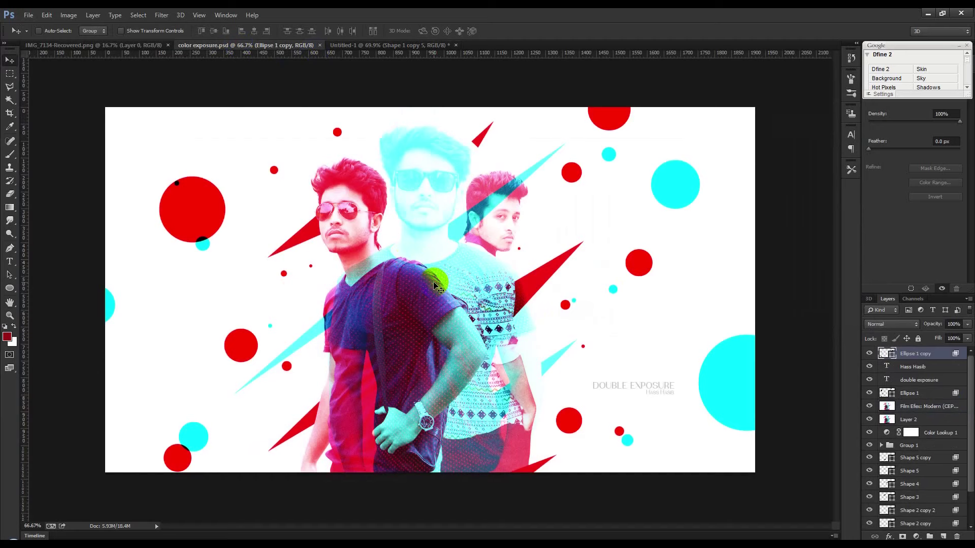
click(388, 45)
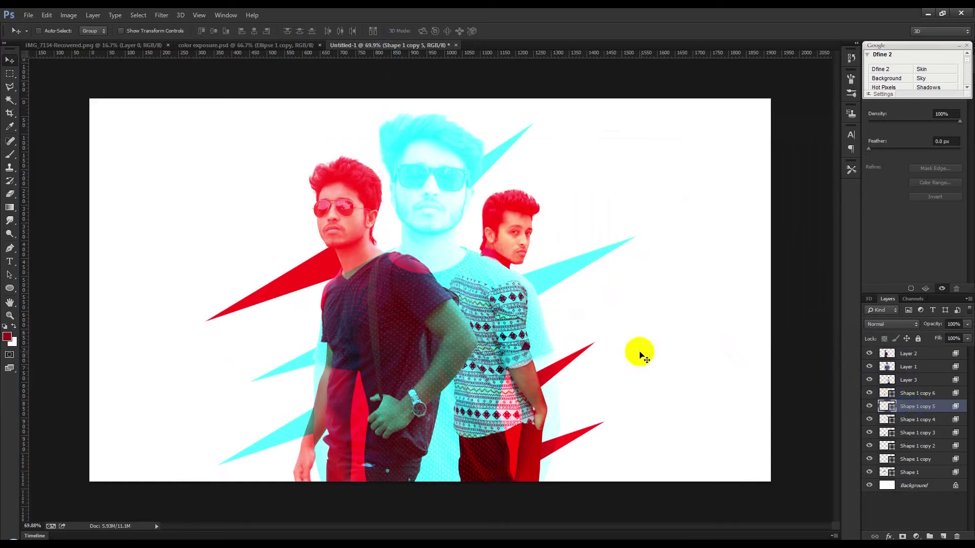
click(903, 470)
mouse_move(480, 273)
mouse_down()
mouse_move(539, 203)
mouse_move(493, 220)
mouse_move(493, 203)
mouse_move(495, 214)
mouse_up()
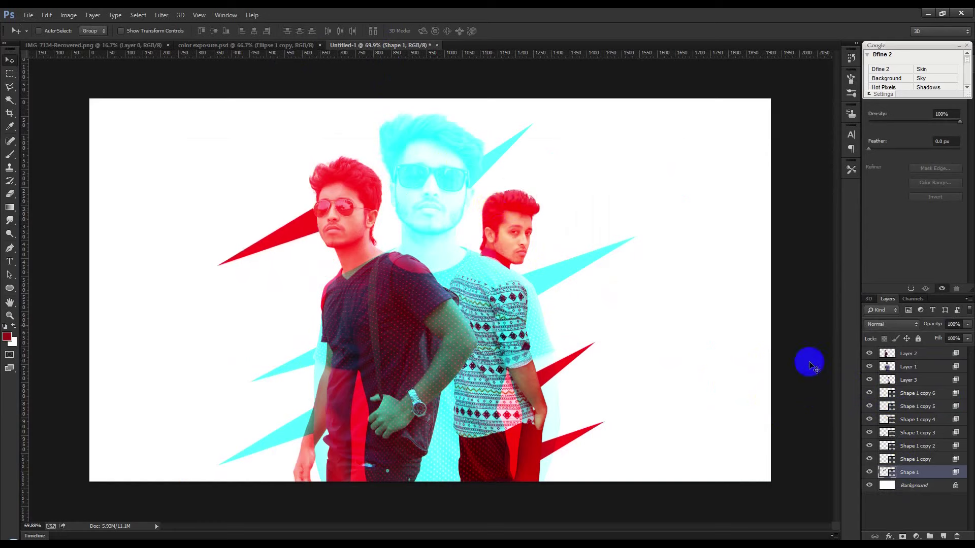
Move the lower red spike down-left and stack Shape 1 copy 2 above Layer 1
click(908, 446)
drag(644, 319, 626, 349)
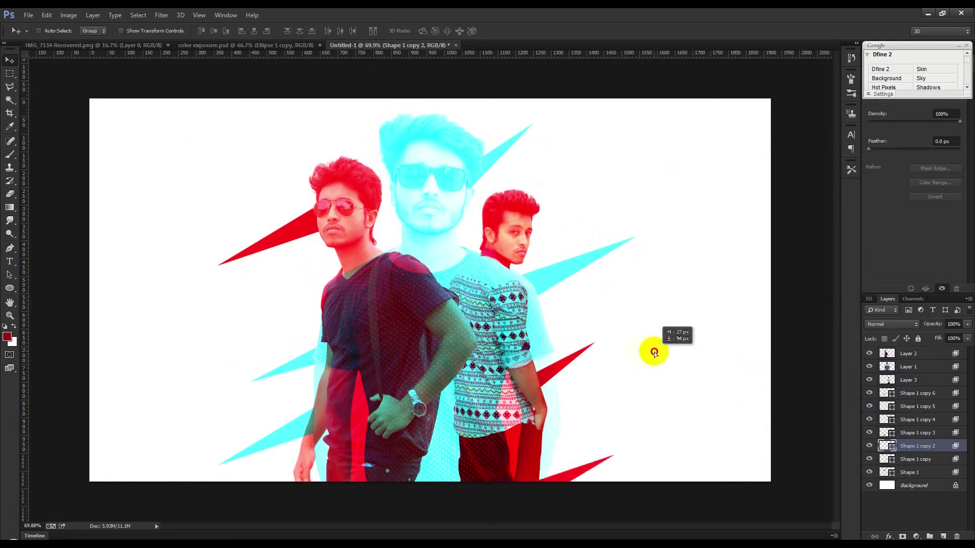
drag(914, 446, 899, 361)
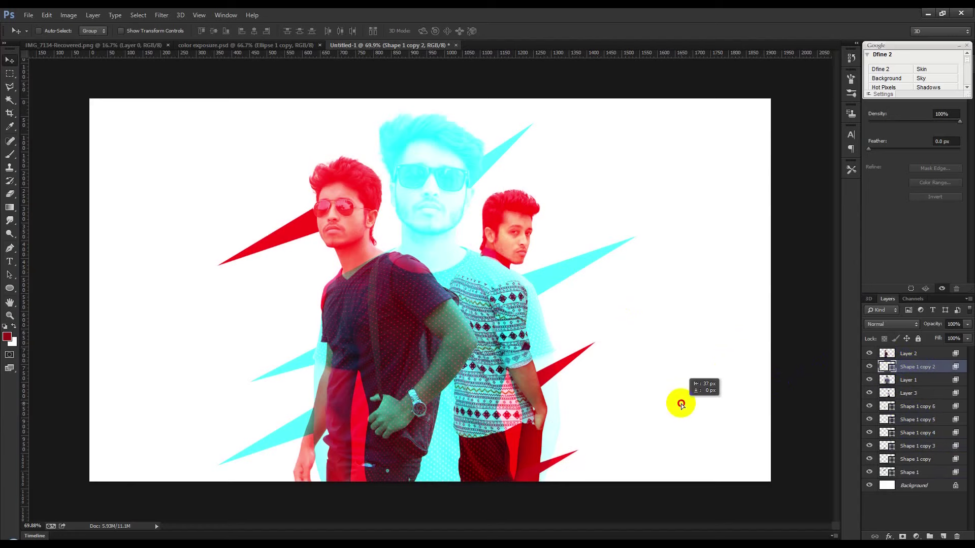
scroll(627, 376, down, 1)
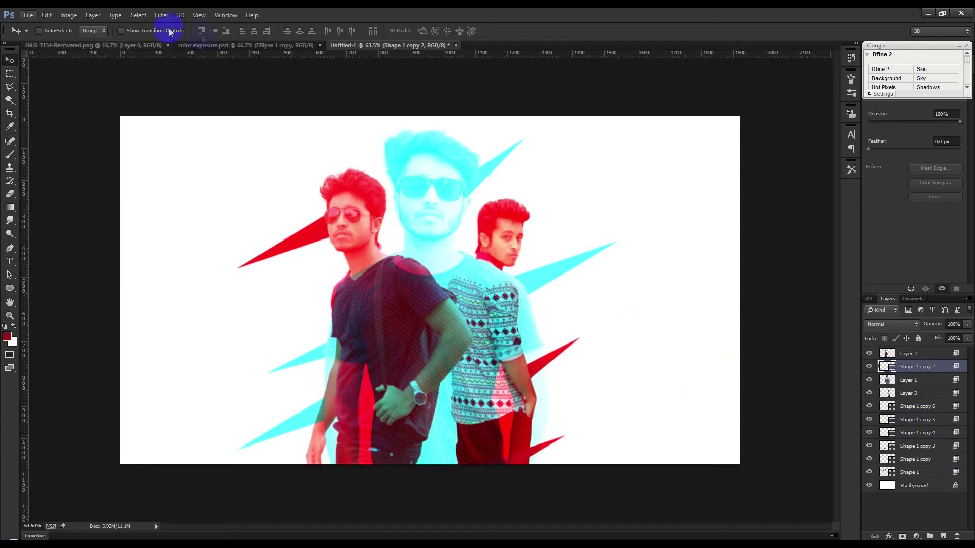
click(208, 46)
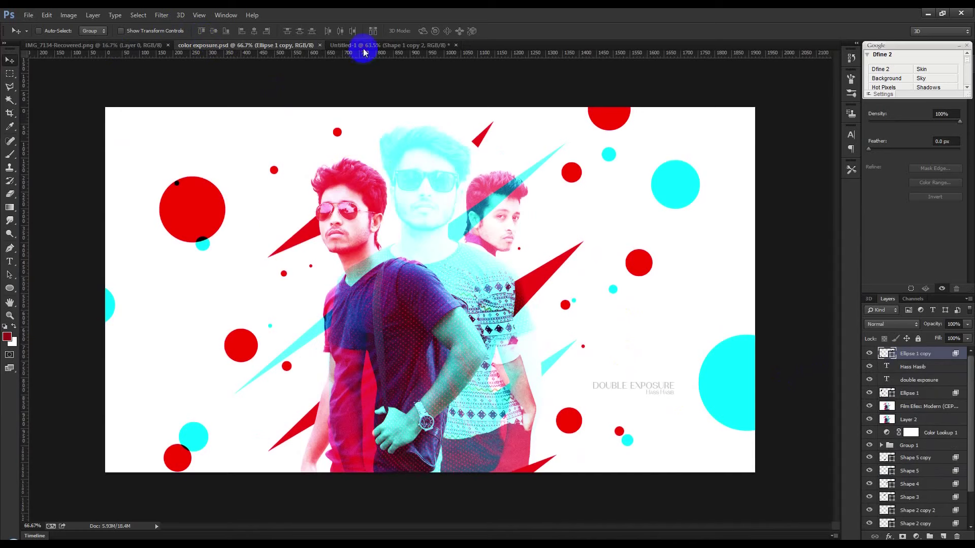
Above Layer 3, draw the first ellipse circles at the upper left and upper right
click(361, 46)
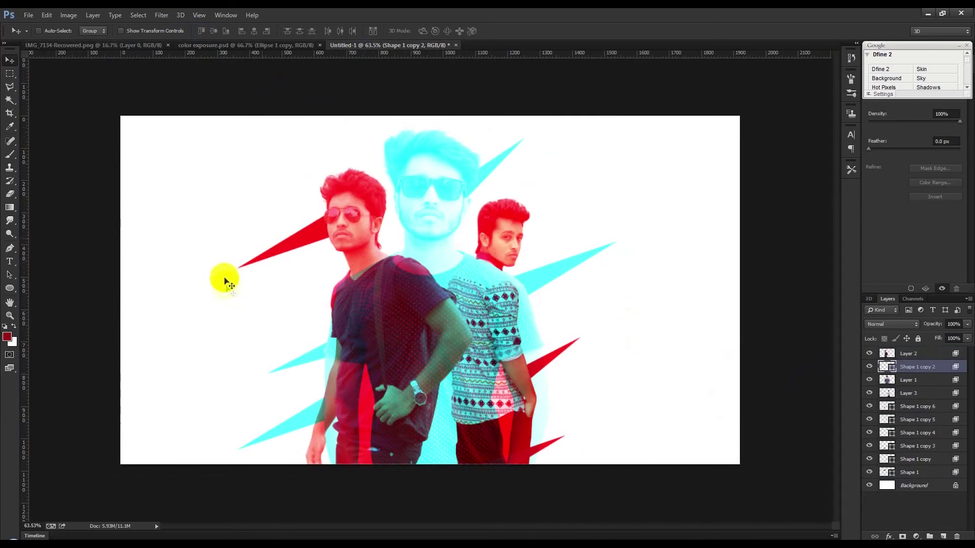
click(904, 391)
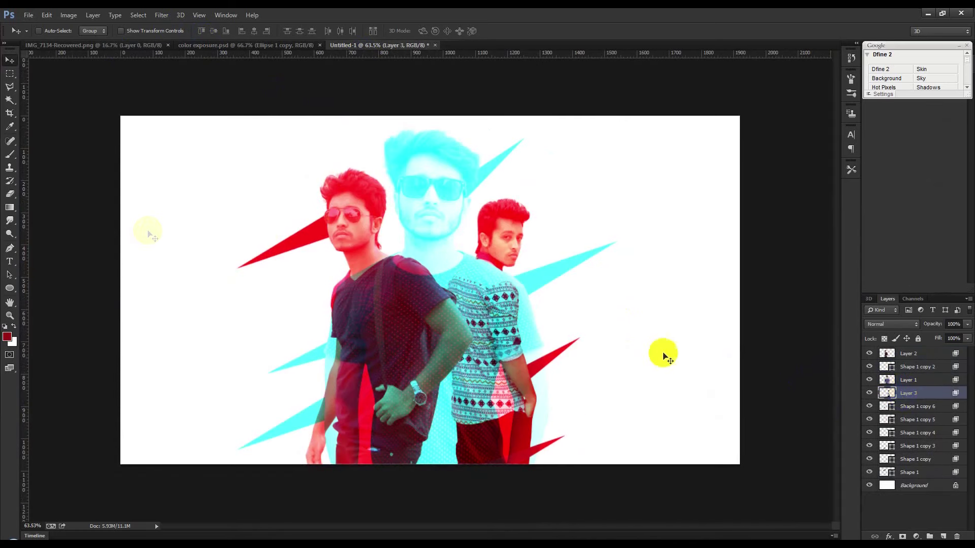
click(9, 288)
drag(227, 153, 282, 200)
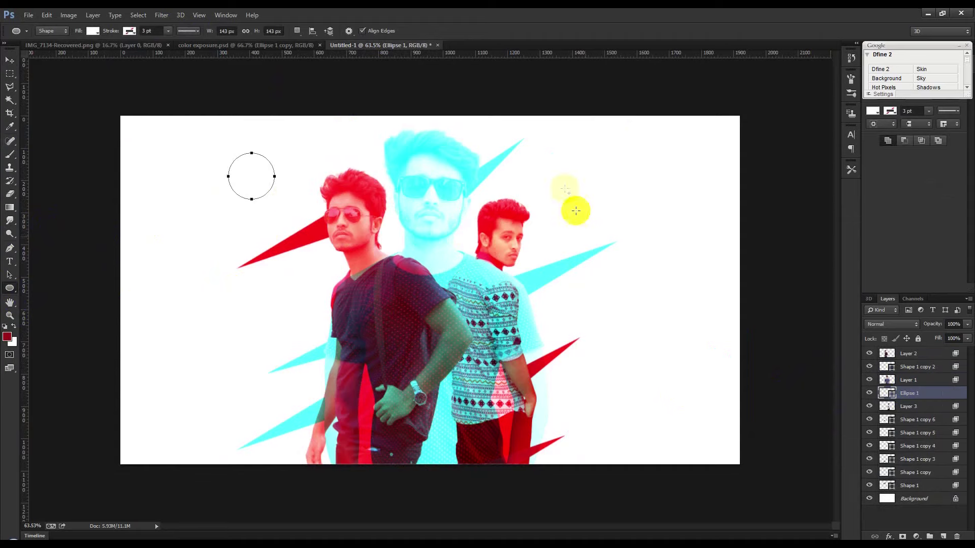
mouse_move(565, 189)
mouse_down()
mouse_move(584, 207)
mouse_move(619, 212)
mouse_up()
drag(613, 335, 644, 365)
drag(606, 129, 704, 225)
drag(494, 130, 519, 155)
Add more circles of varying sizes along the top, bottom and left of the poster
mouse_move(321, 108)
mouse_down()
mouse_move(346, 134)
mouse_move(340, 162)
mouse_up()
drag(245, 299, 325, 379)
drag(383, 446, 406, 469)
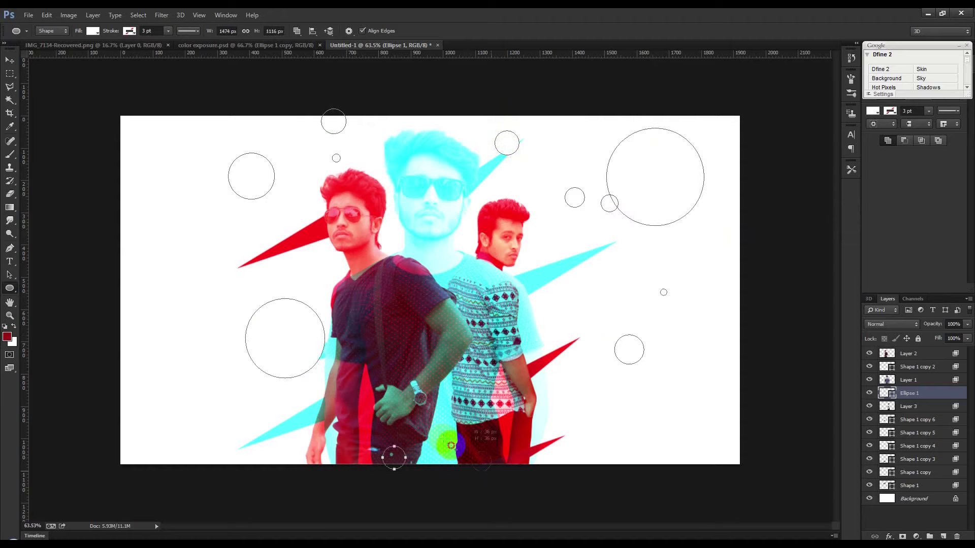
drag(459, 439, 492, 471)
drag(124, 361, 210, 447)
drag(617, 446, 642, 471)
drag(651, 401, 684, 434)
drag(178, 242, 199, 264)
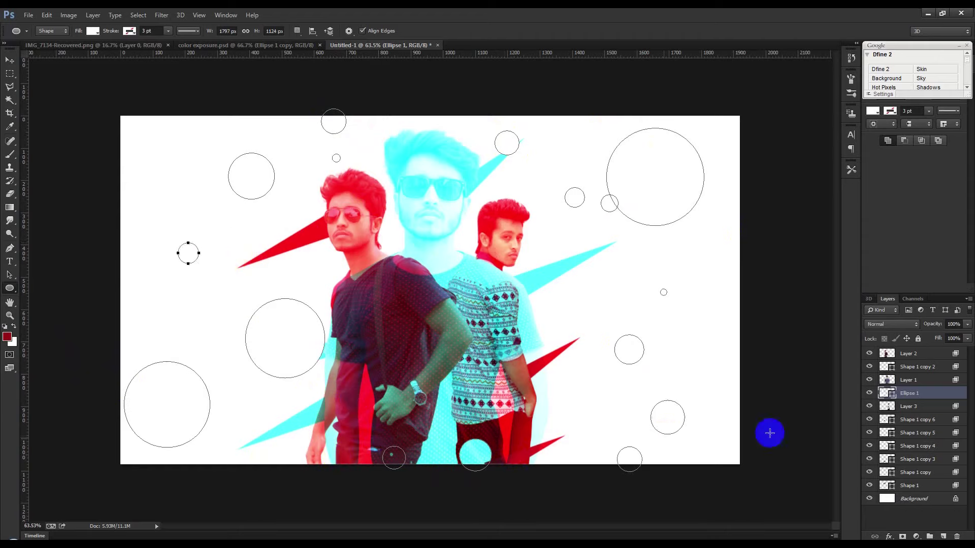
double_click(884, 393)
Fill the circles with red ff1413, testing then restoring the Blending Options channels
click(496, 218)
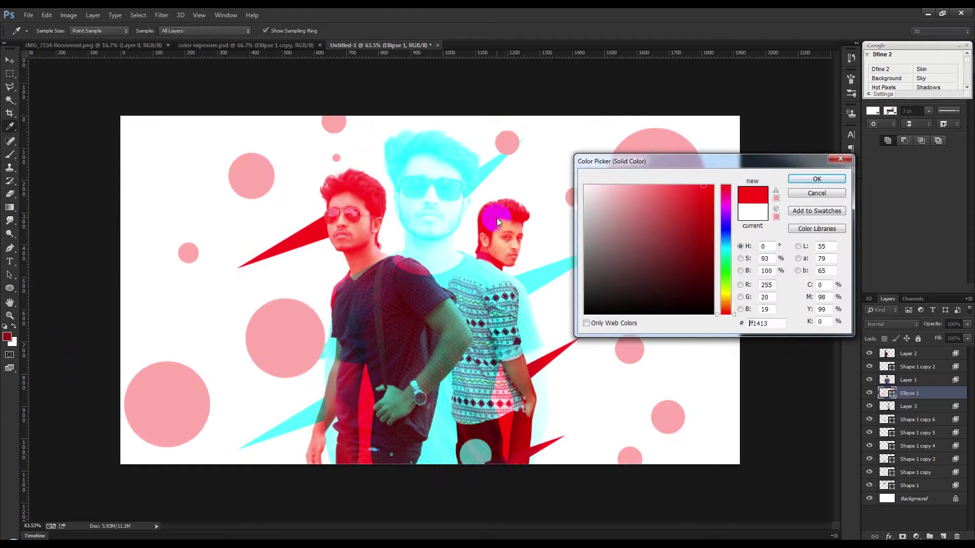
click(812, 179)
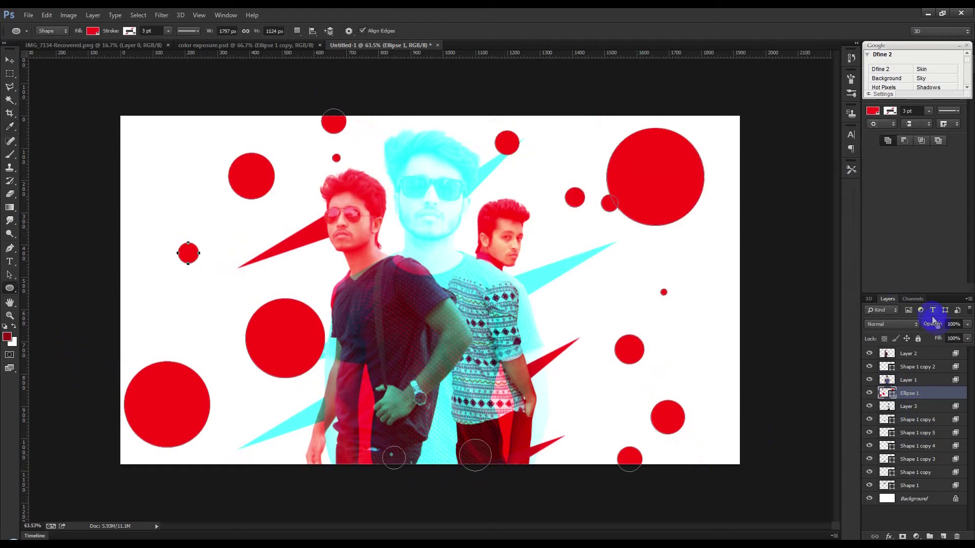
drag(911, 326, 914, 320)
double_click(948, 401)
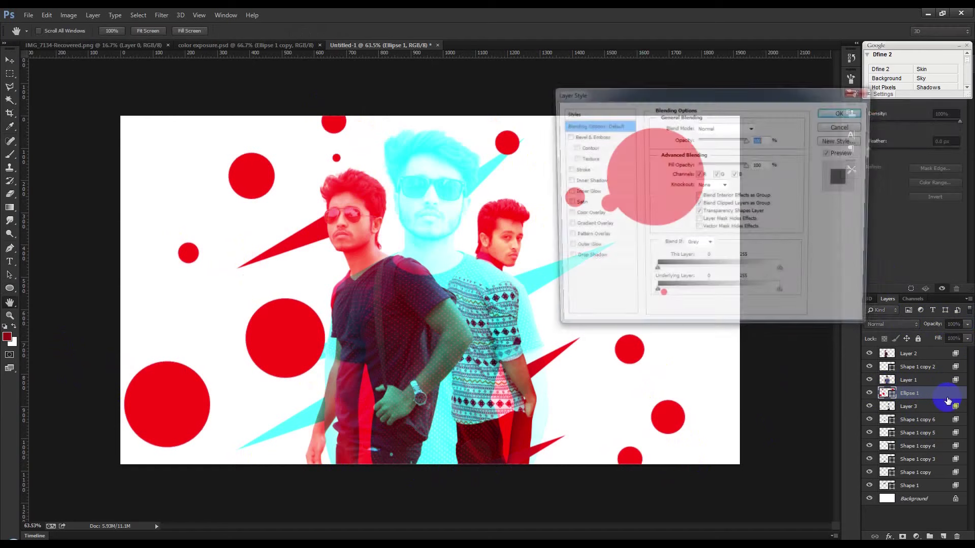
click(716, 174)
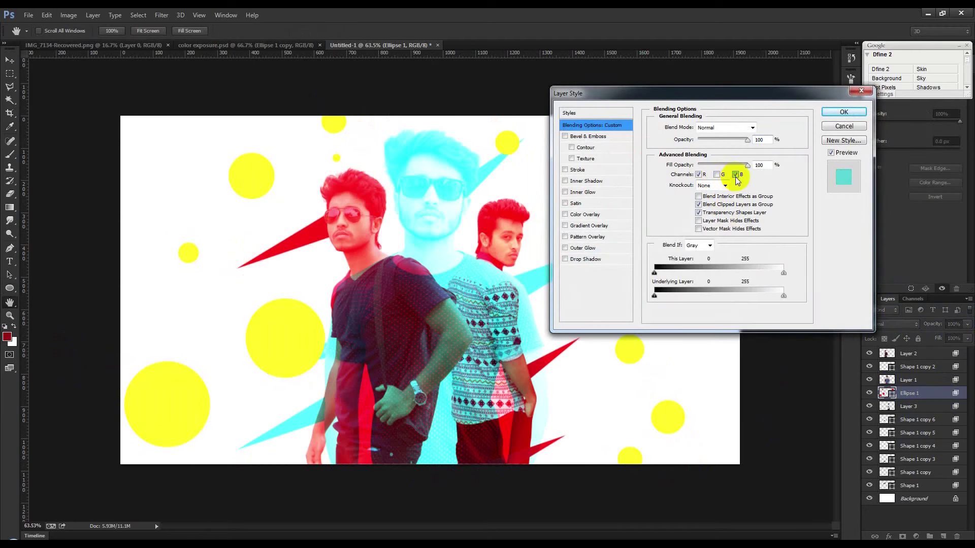
click(735, 175)
click(736, 175)
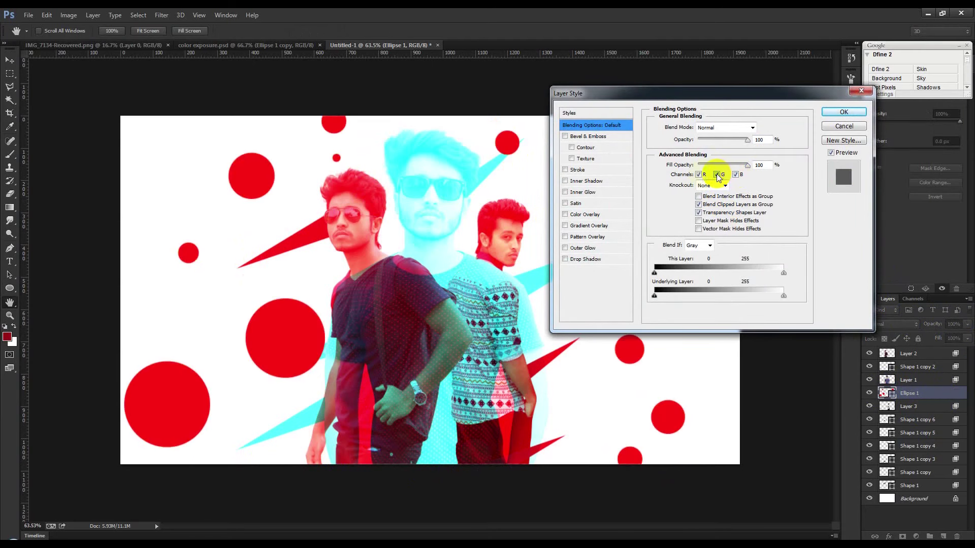
click(847, 112)
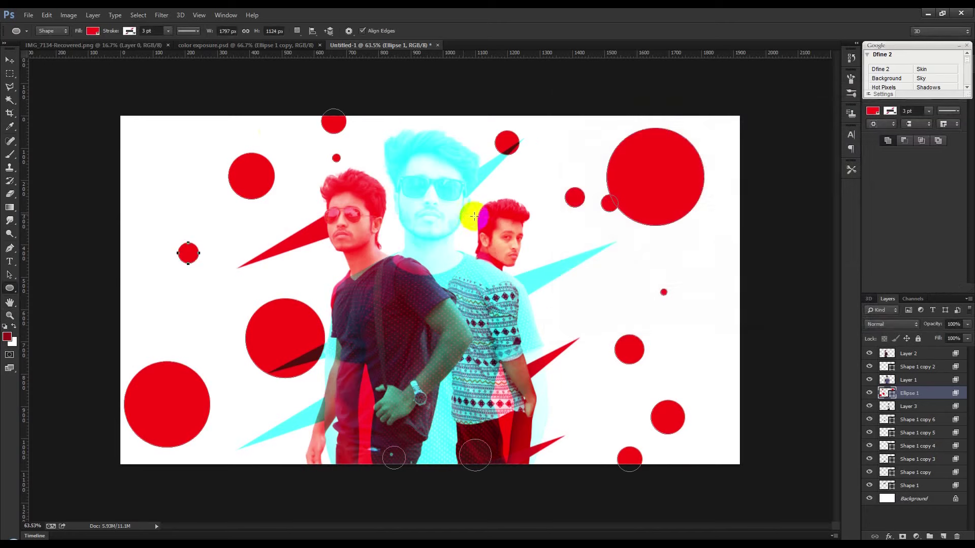
Shift the red circles slightly up and left, duplicating and merging the layer
click(10, 60)
drag(426, 177, 423, 156)
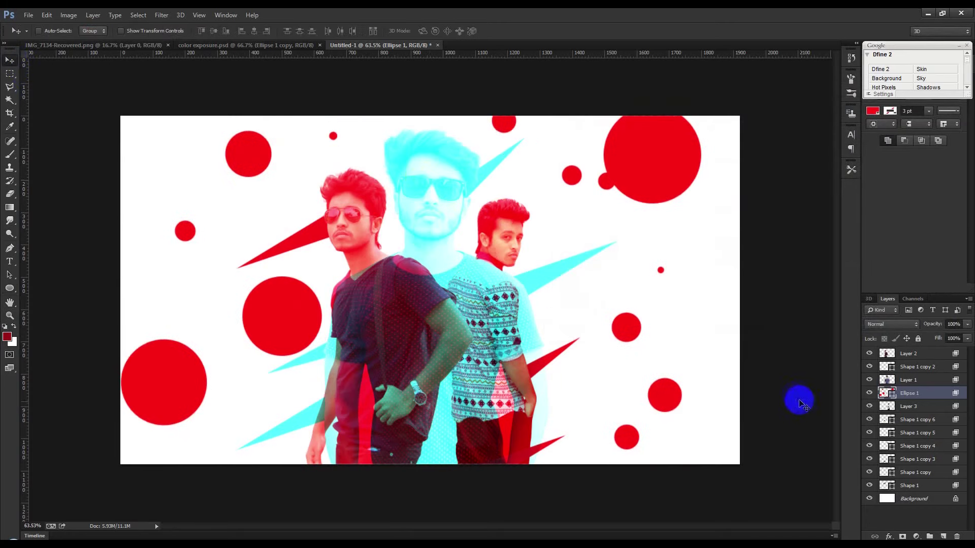
key(ctrl+j)
key(ctrl+e)
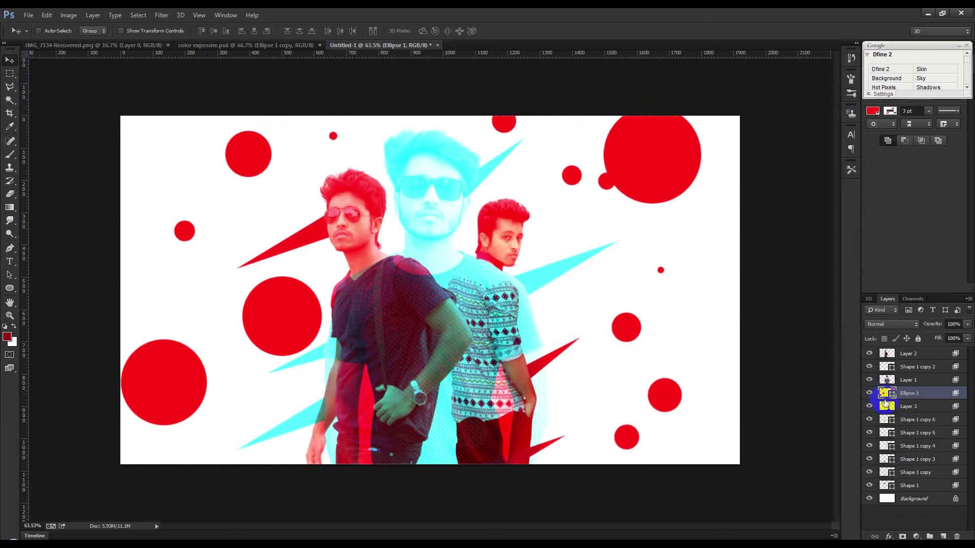
key(ctrl+minus)
key(ctrl+minus)
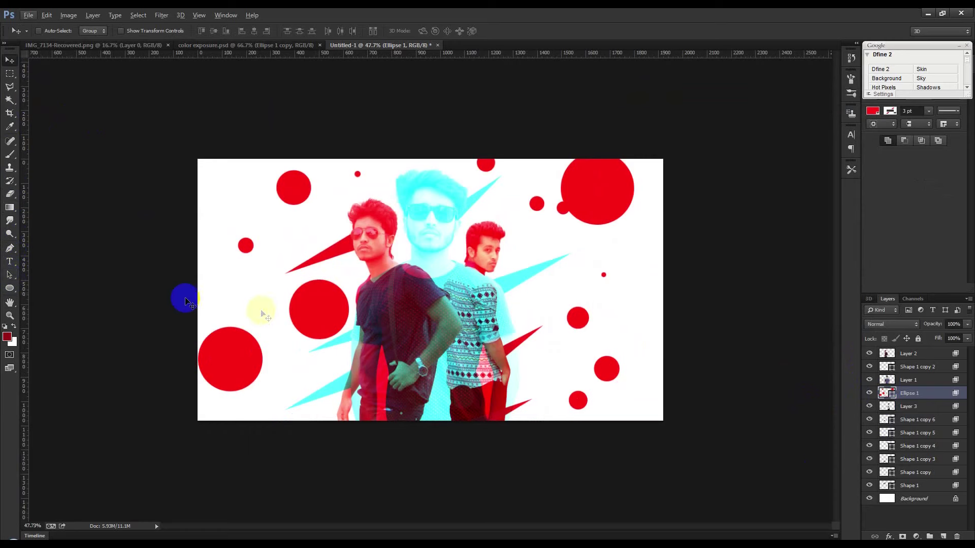
scroll(387, 309, up, 2)
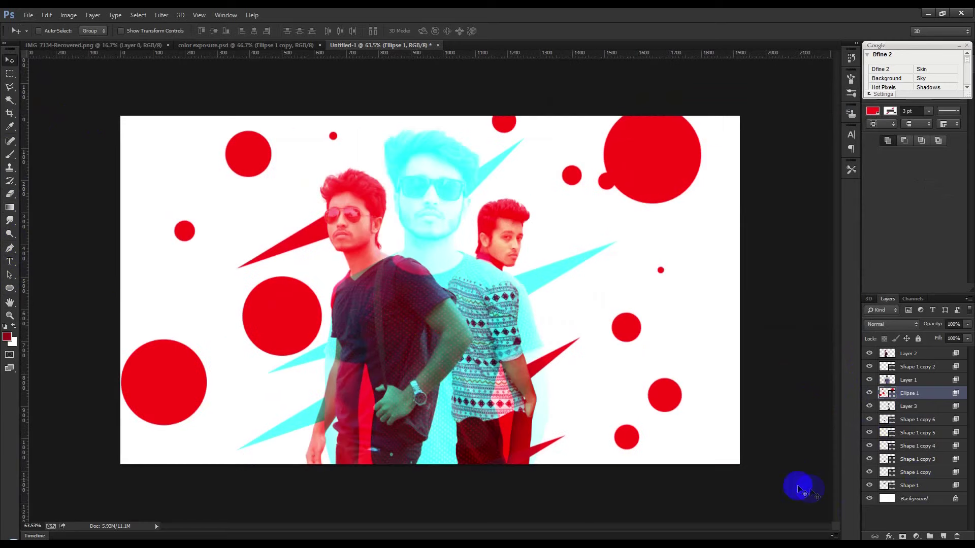
On a new layer, draw small and large circles across the top and right
click(942, 537)
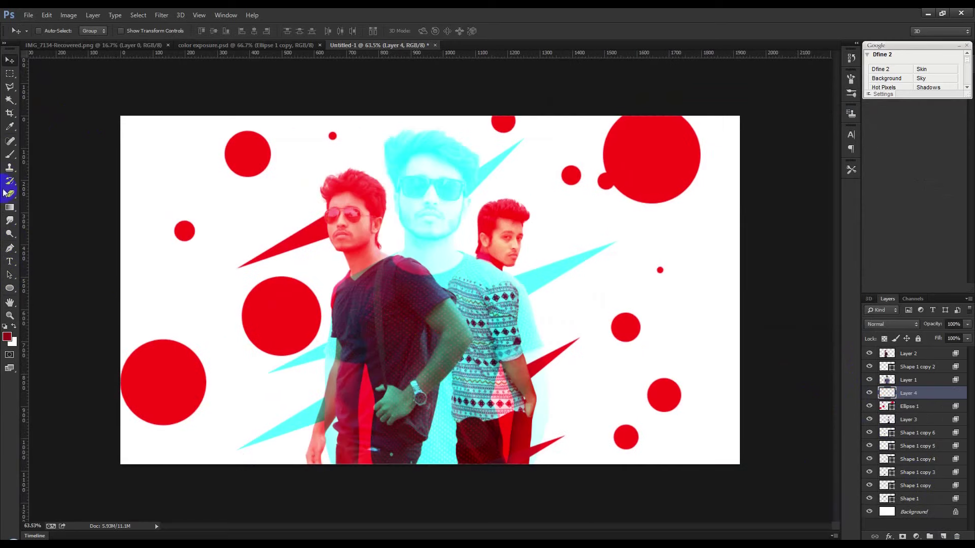
click(10, 288)
drag(230, 213, 250, 228)
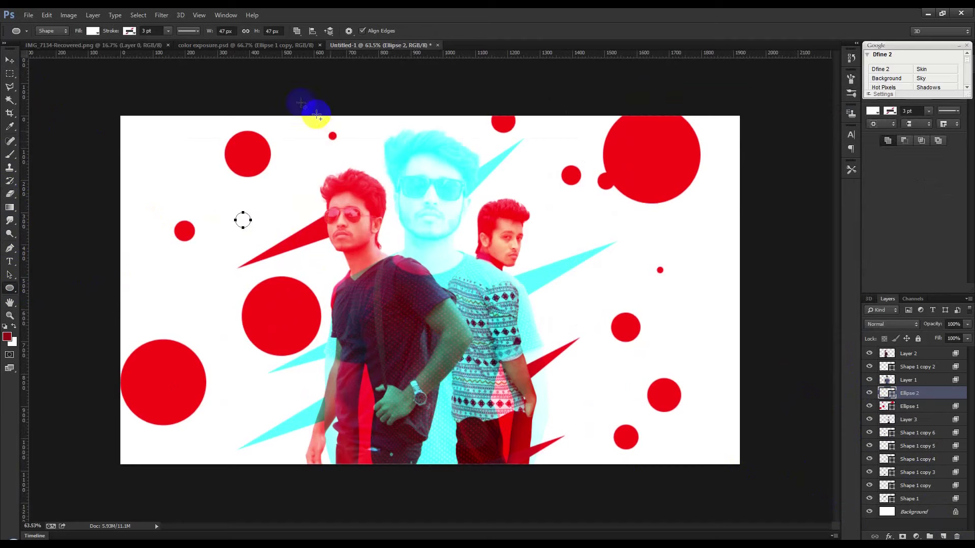
mouse_move(316, 113)
mouse_down()
mouse_move(398, 136)
mouse_move(408, 117)
mouse_up()
drag(579, 202, 614, 236)
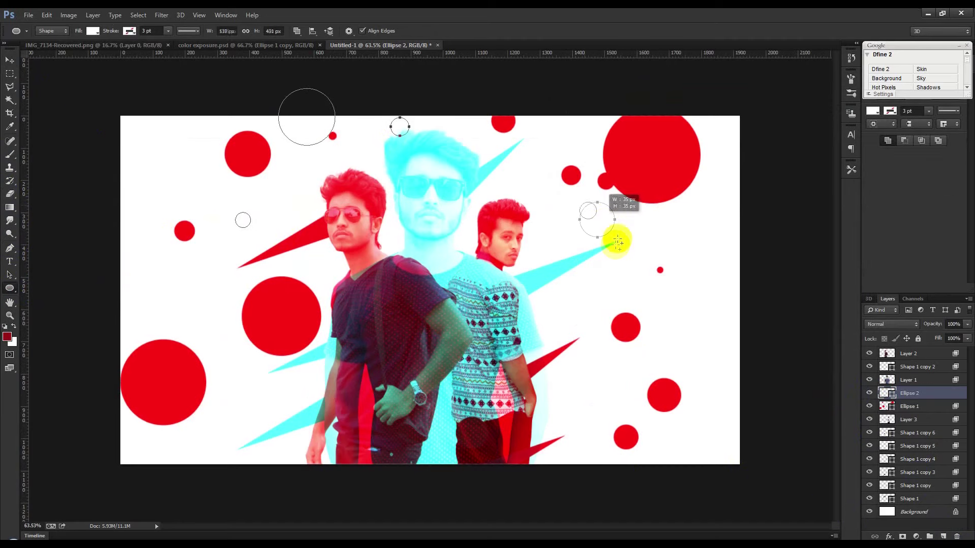
drag(627, 373, 593, 407)
drag(767, 401, 694, 329)
drag(719, 239, 703, 223)
Add more small circles along the bottom, the middle figure's neck and the left side
drag(247, 427, 296, 475)
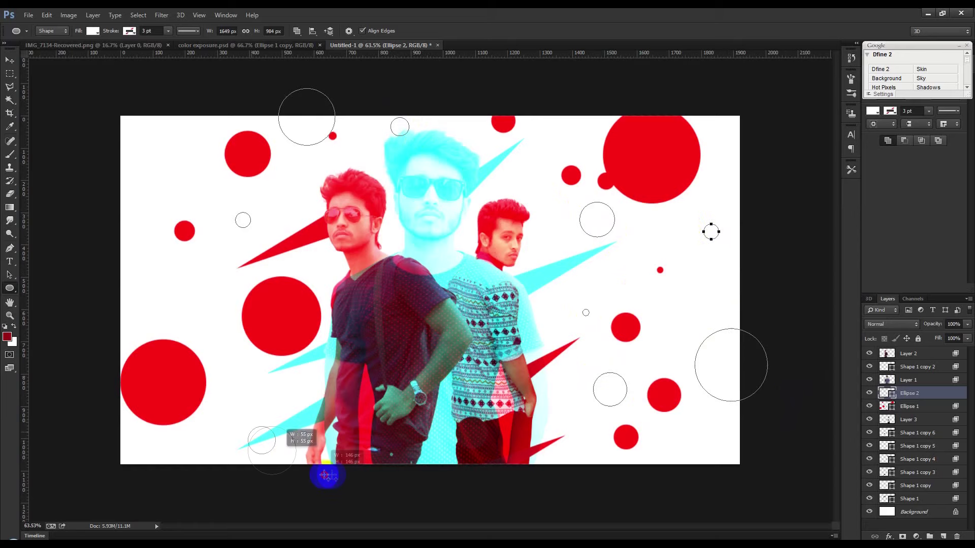
drag(400, 440, 441, 481)
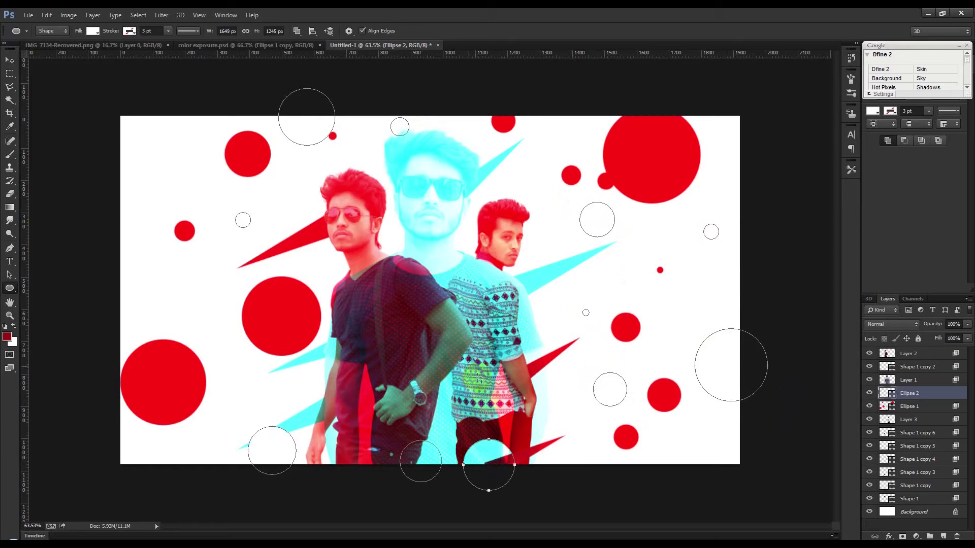
drag(448, 256, 434, 244)
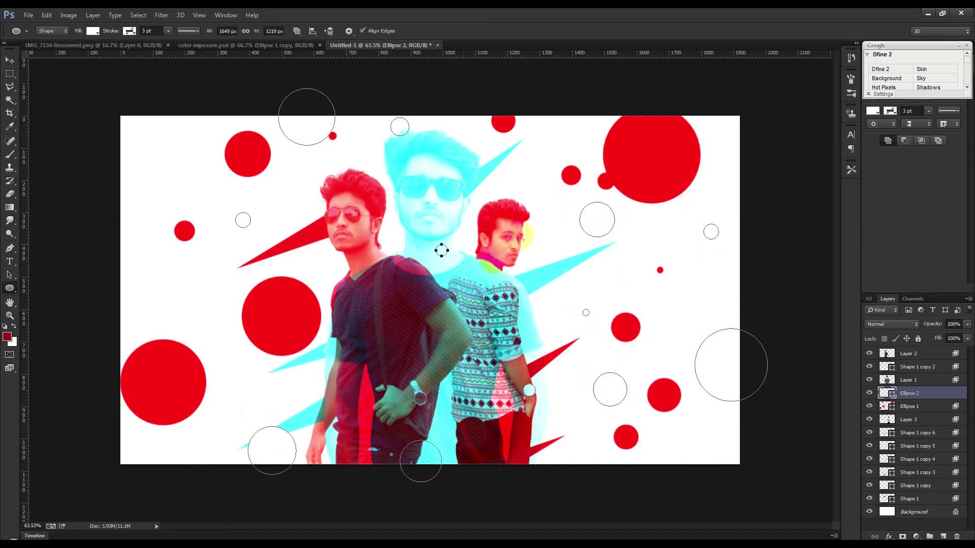
drag(138, 118, 151, 133)
drag(142, 180, 163, 202)
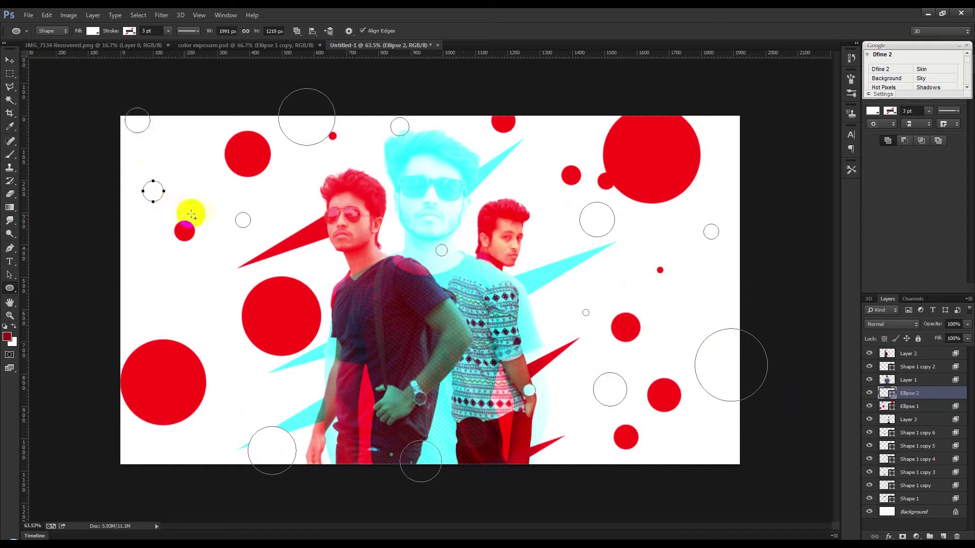
drag(158, 280, 201, 310)
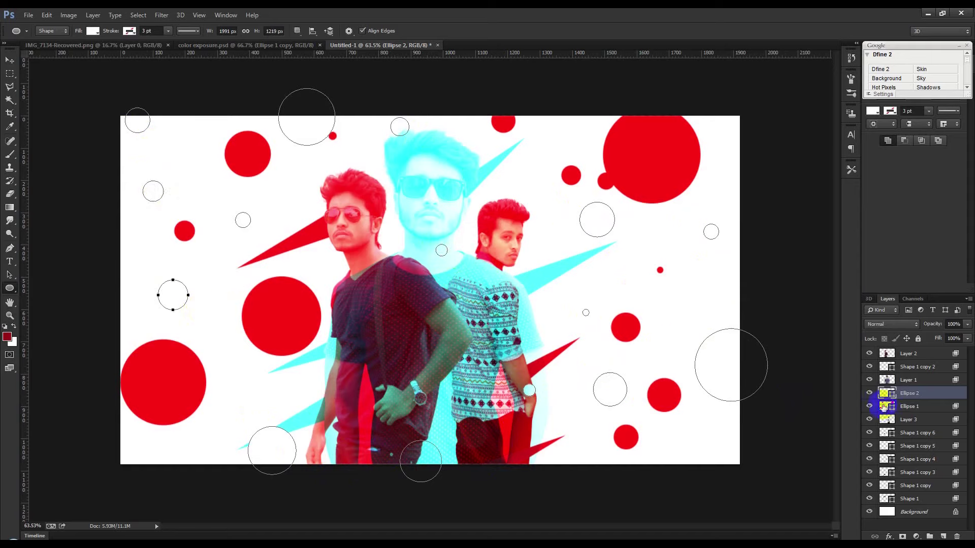
double_click(884, 393)
Fill Ellipse 2 dark red and uncheck Blending Options channels so it shows cyan
click(704, 227)
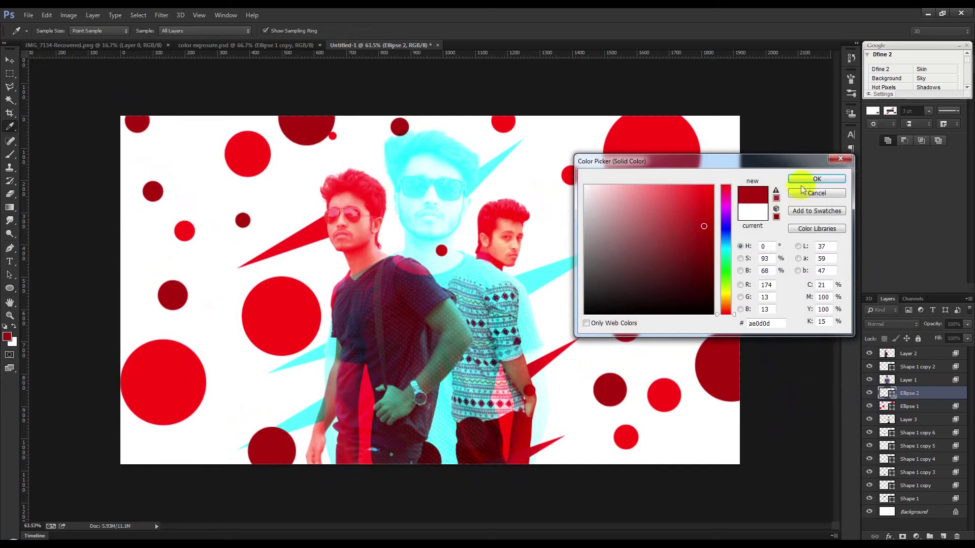
click(811, 180)
double_click(934, 397)
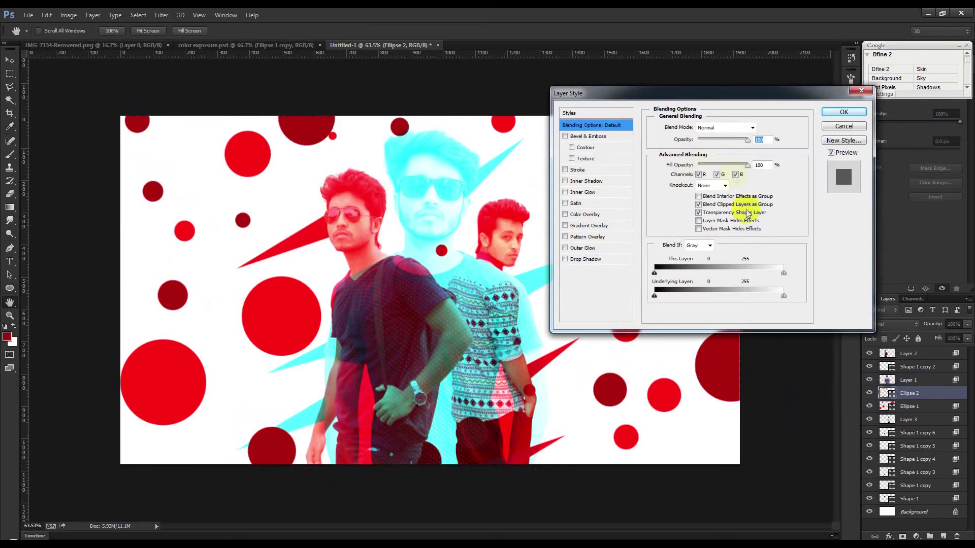
click(699, 174)
click(700, 175)
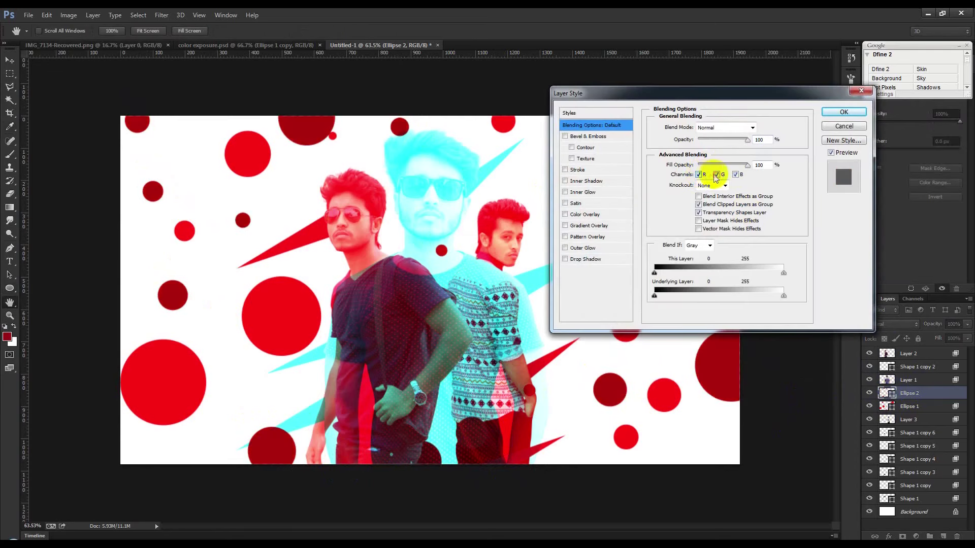
click(734, 175)
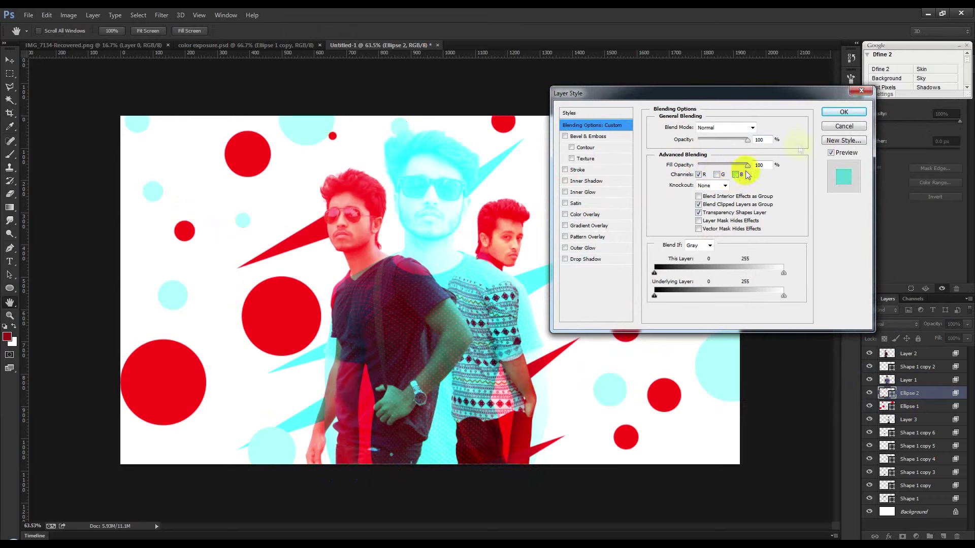
click(843, 112)
Nudge the cyan circles slightly up and to the left
click(10, 60)
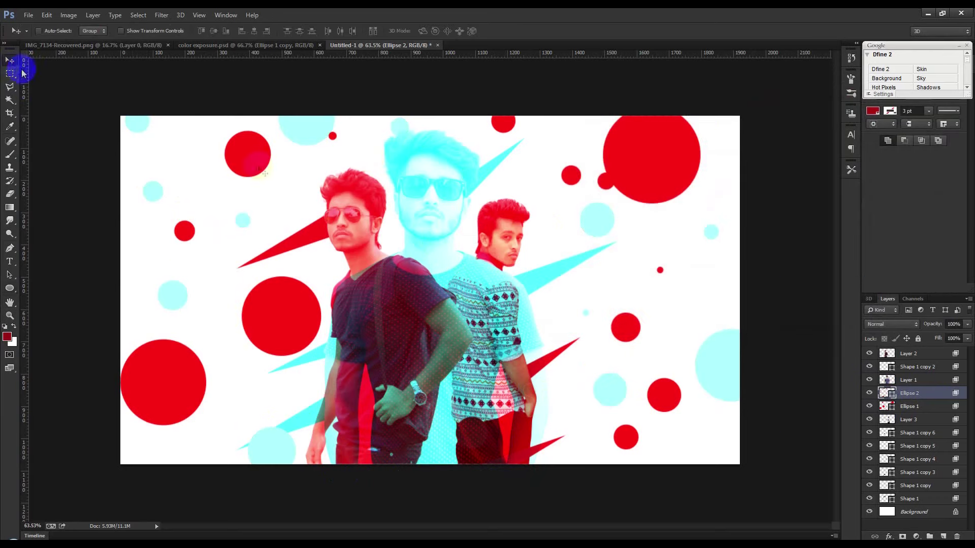
drag(540, 213, 529, 201)
scroll(521, 246, up, 1)
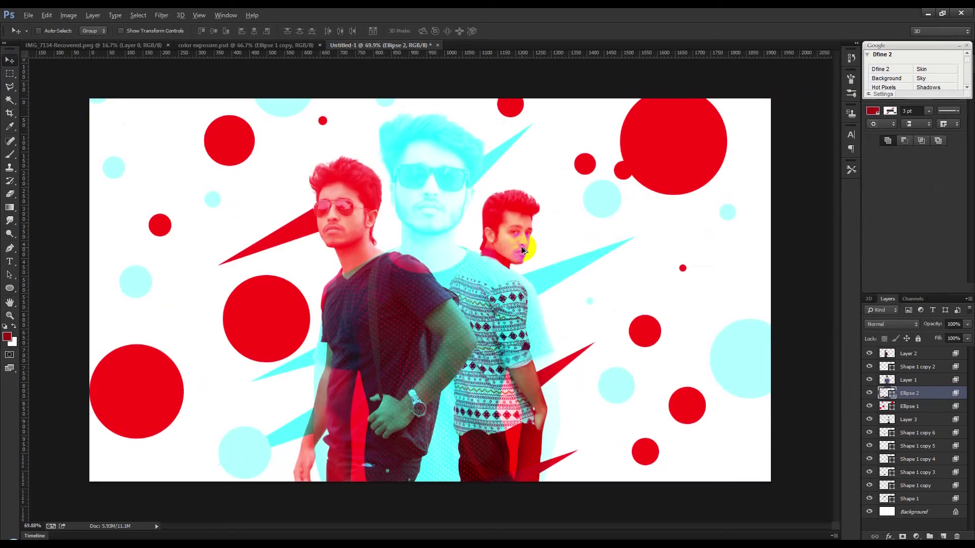
Stamp all visible layers into a merged Layer 4 at the top of the stack
click(939, 355)
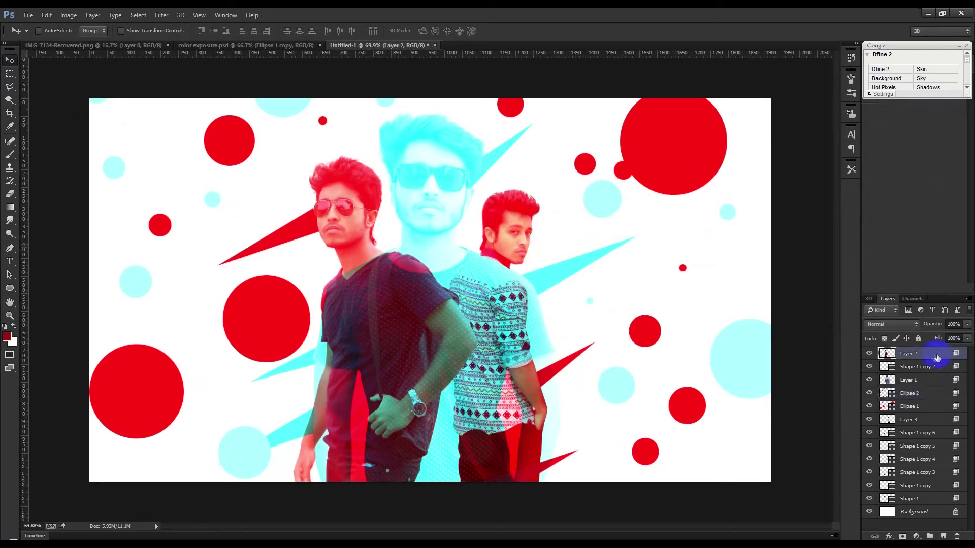
key(ctrl+shift+alt+e)
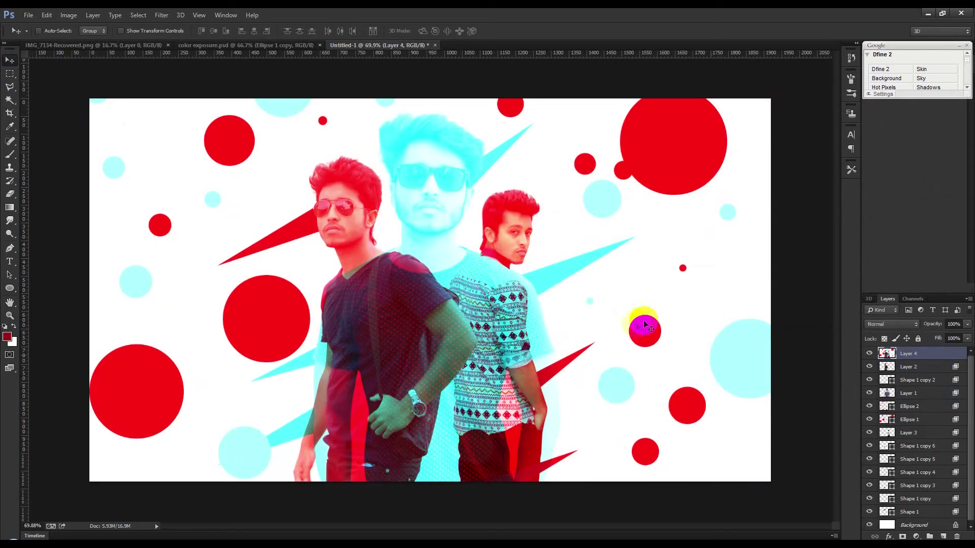
click(241, 46)
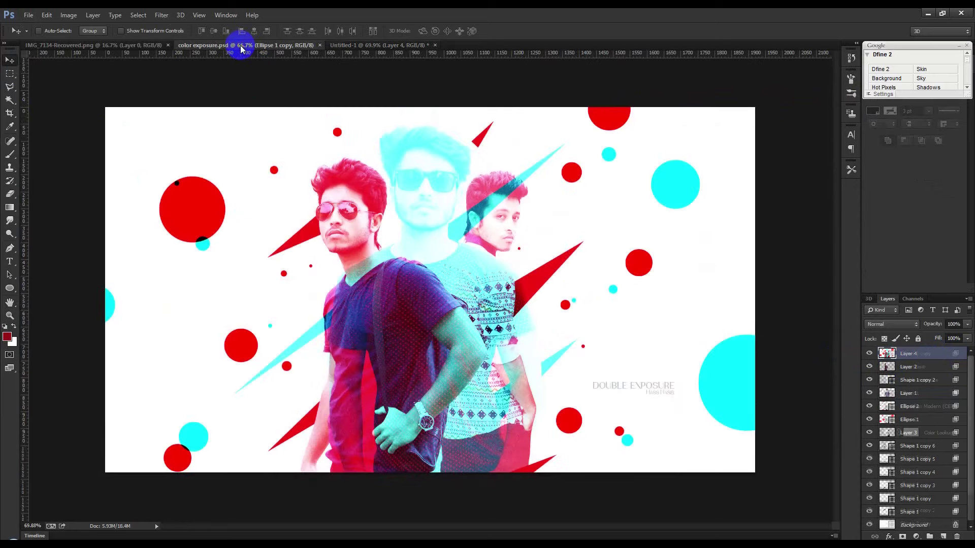
click(383, 46)
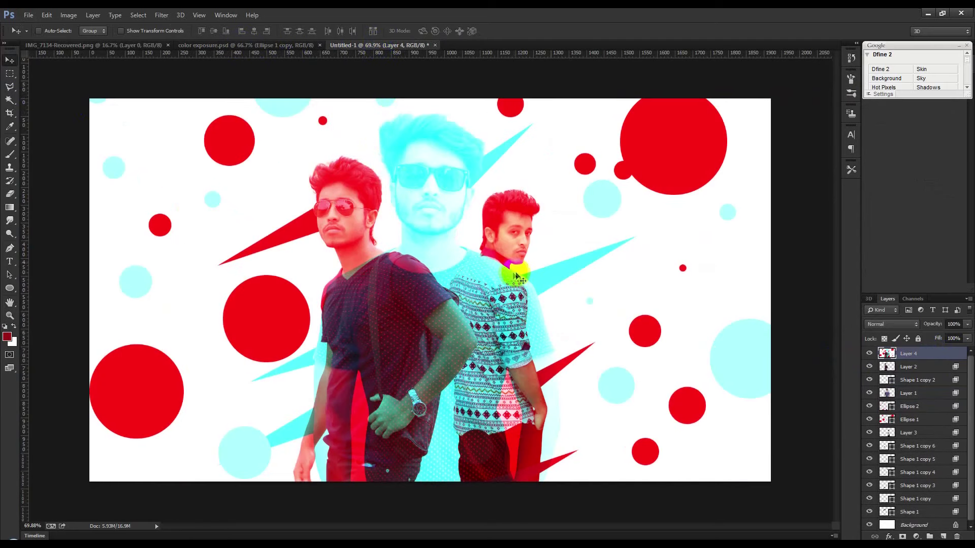
click(161, 15)
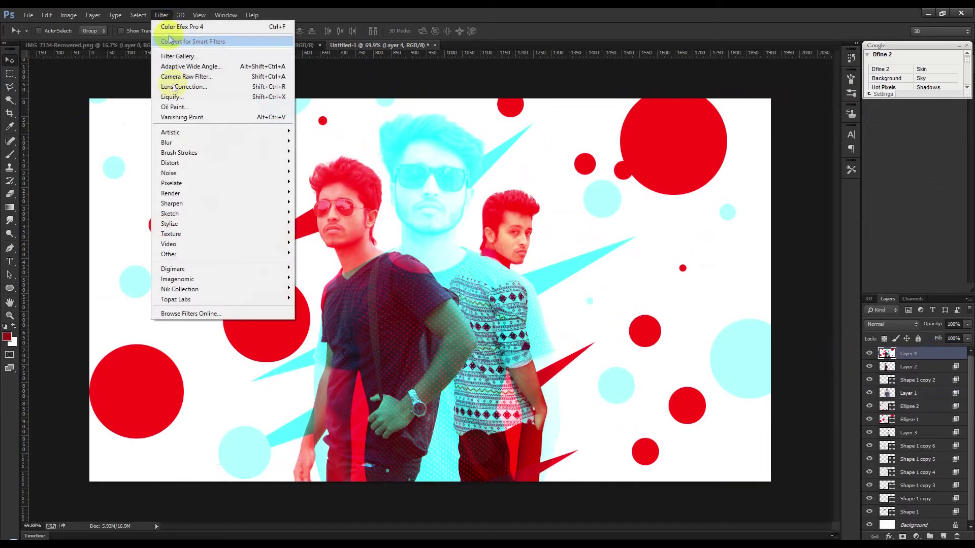
In Color Efex Pro 4, preview Film Grain, Film Efex and Cross Processing looks
mouse_move(180, 289)
click(323, 300)
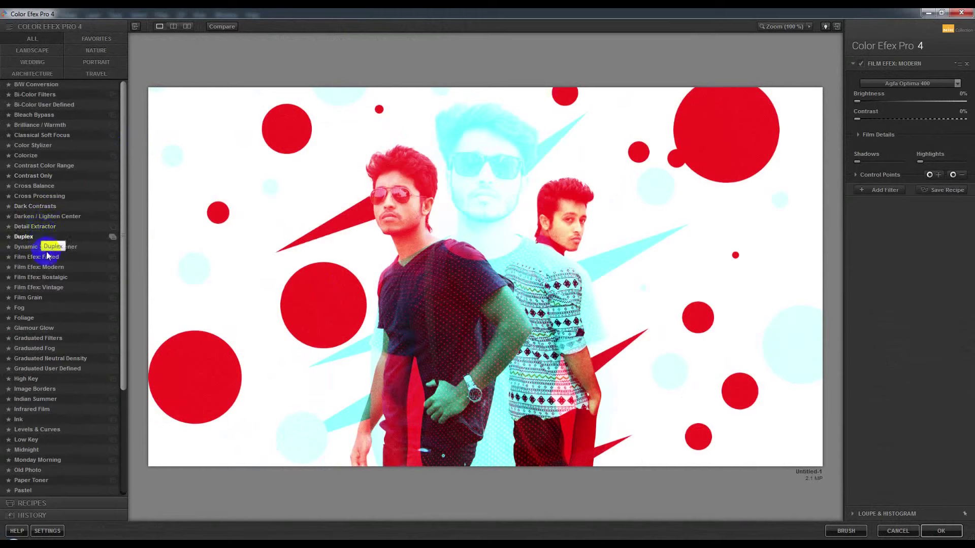
click(39, 298)
click(38, 288)
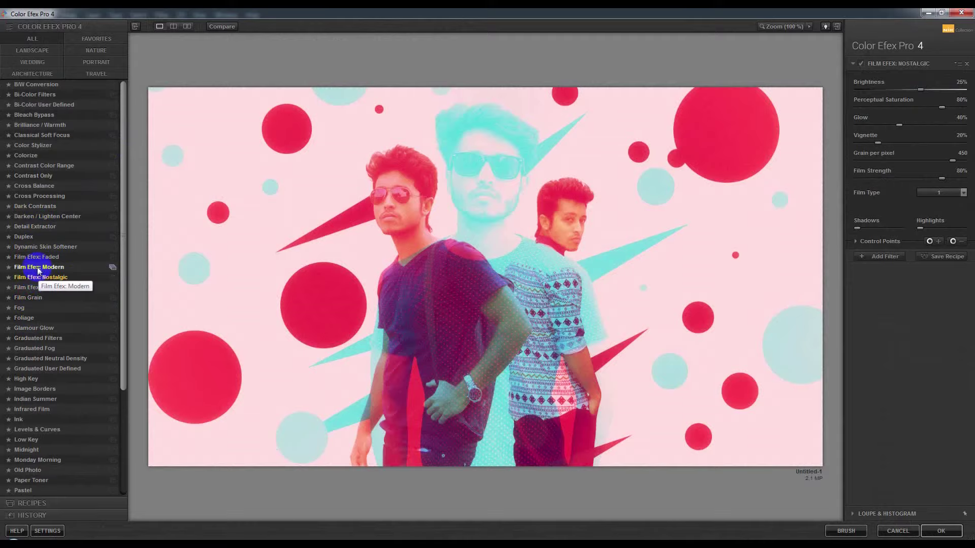
click(39, 267)
click(37, 258)
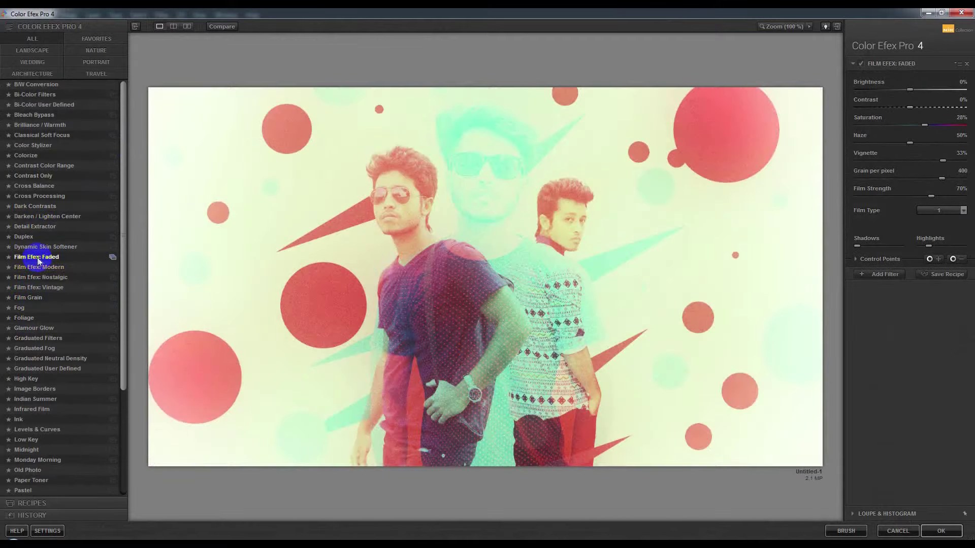
click(40, 266)
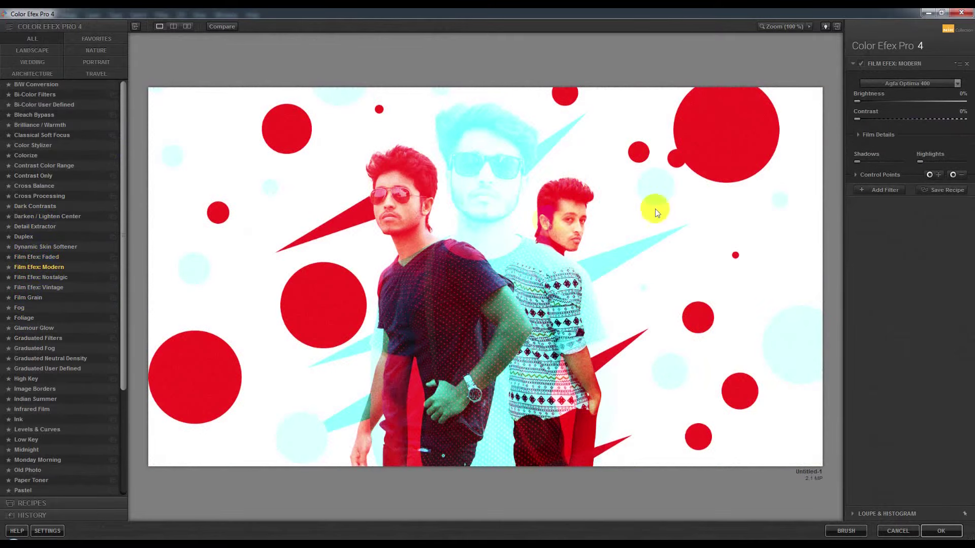
click(36, 196)
Stack Cross Balance with Film Efex: Modern and apply it back to Photoshop
click(39, 187)
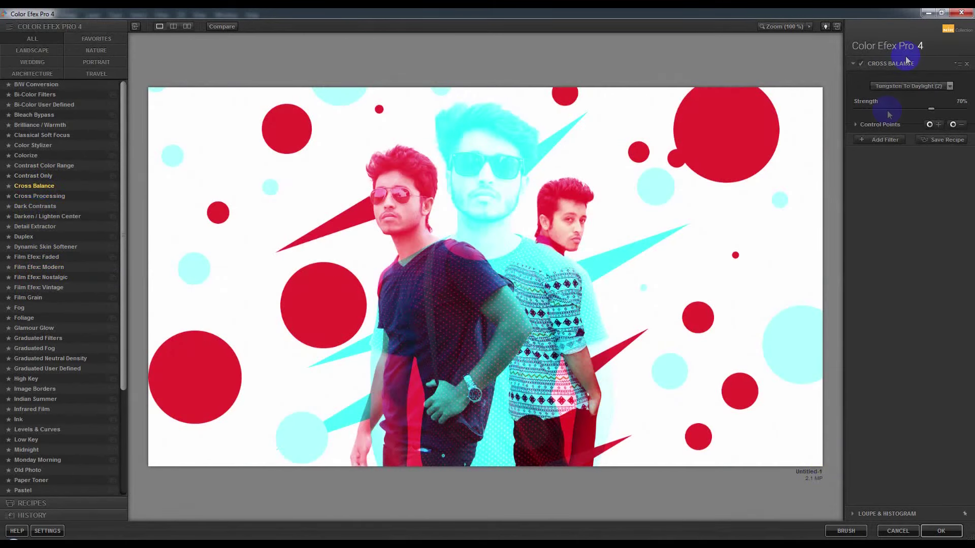
click(871, 140)
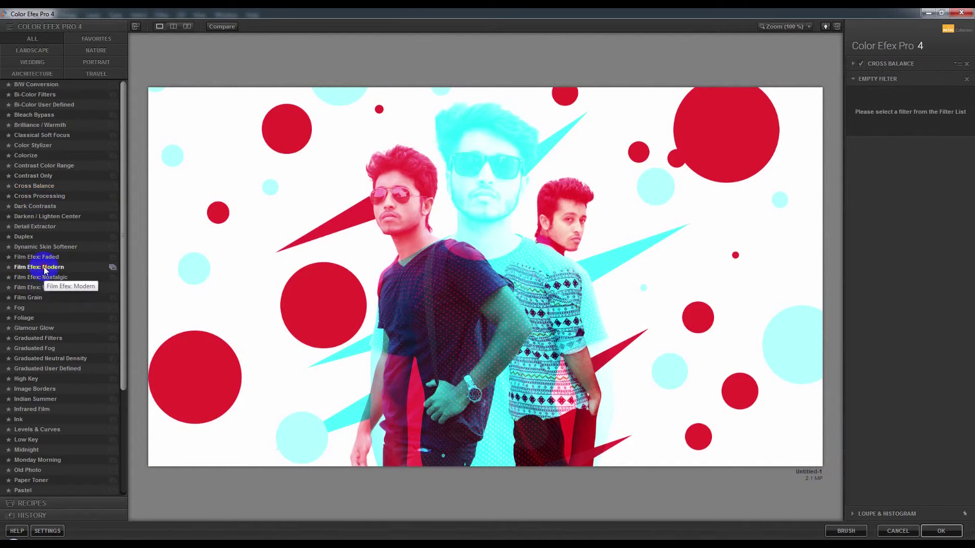
click(44, 267)
click(940, 529)
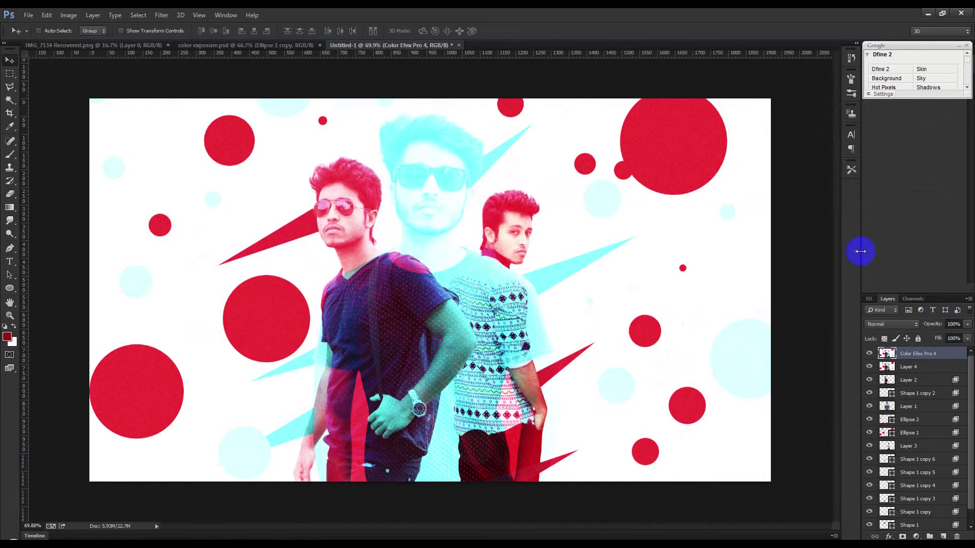
drag(860, 252, 834, 252)
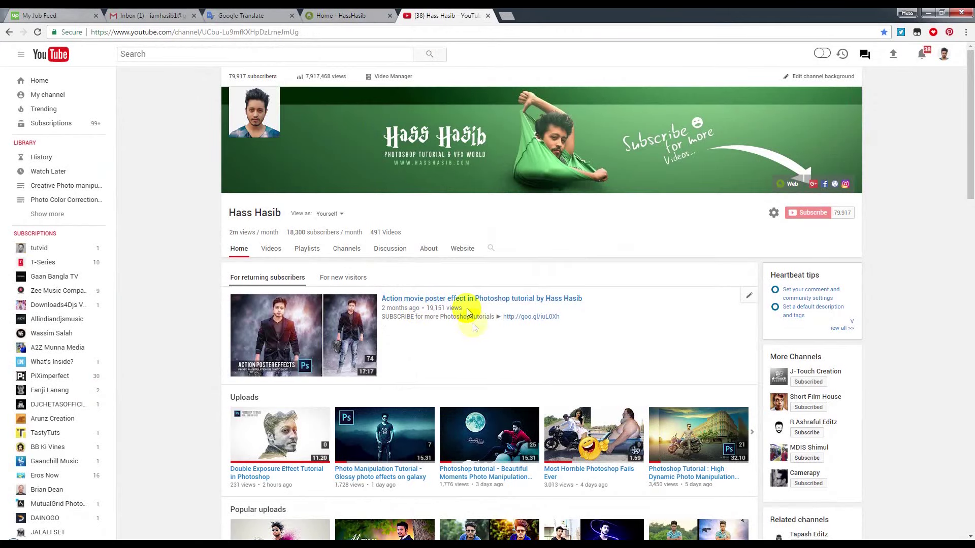
scroll(485, 347, down, 3)
scroll(485, 347, up, 3)
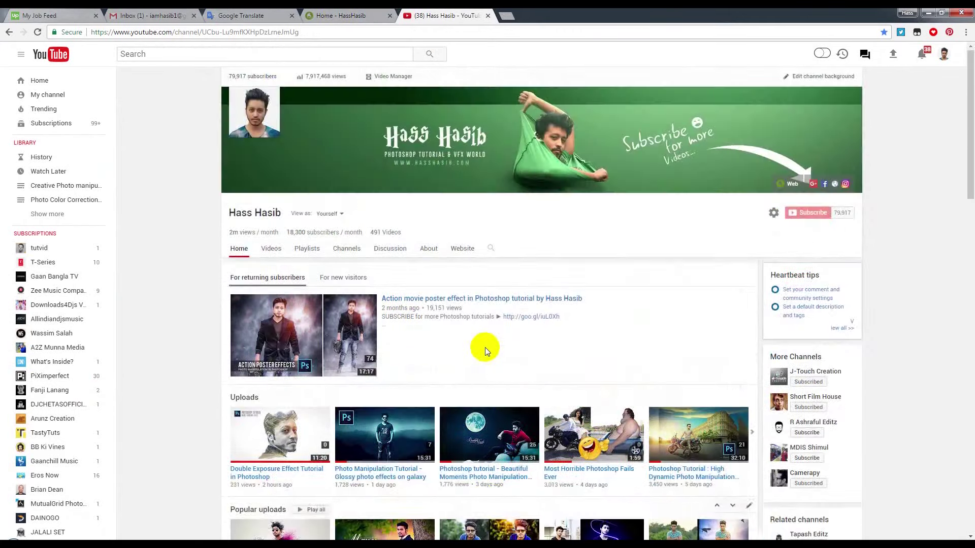